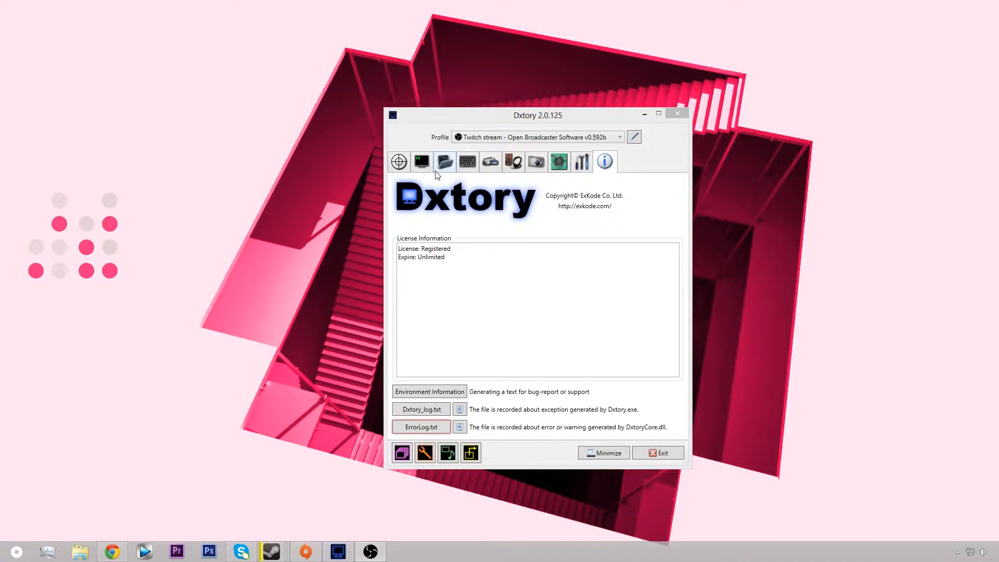
# Step: Review the programs in the target settings' ignore list, and close the list without changes
pyautogui.click(421, 169)
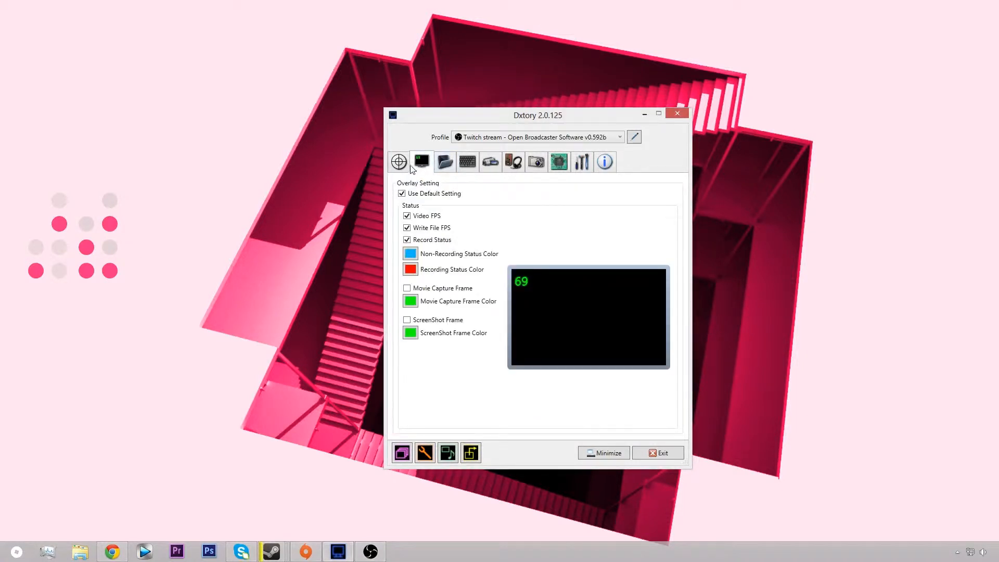
pyautogui.click(410, 167)
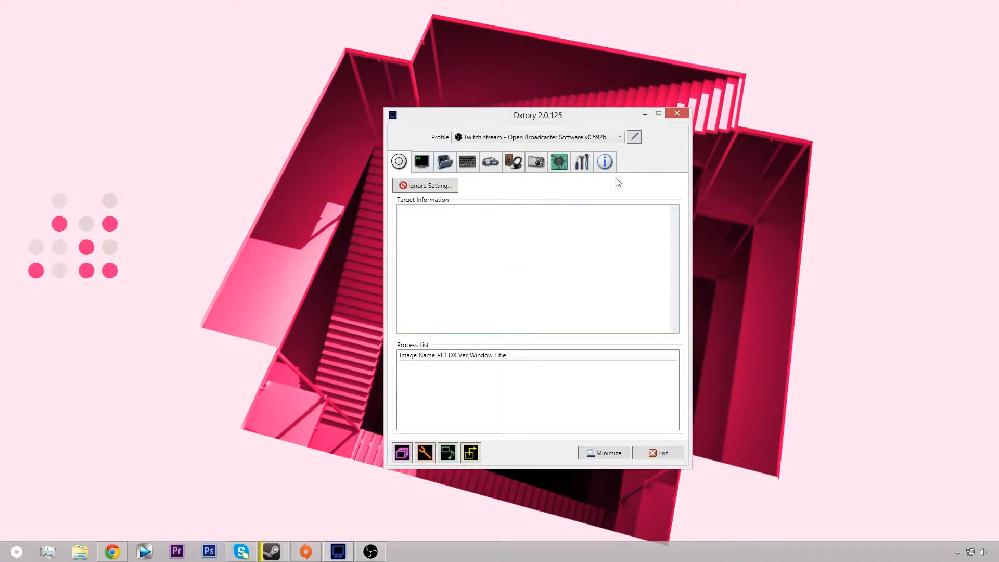
pyautogui.click(423, 187)
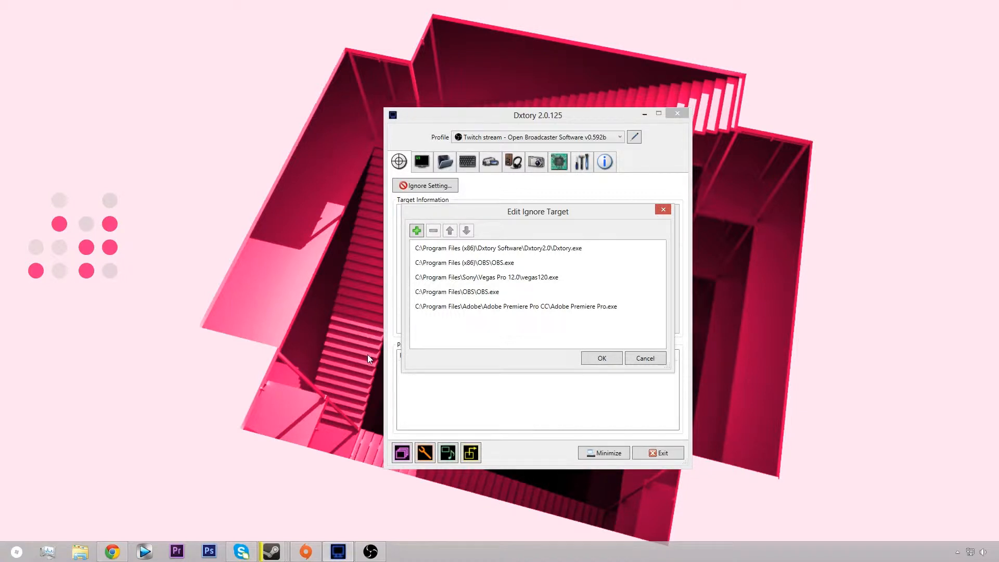
pyautogui.hotkey('alt', 'Tab')
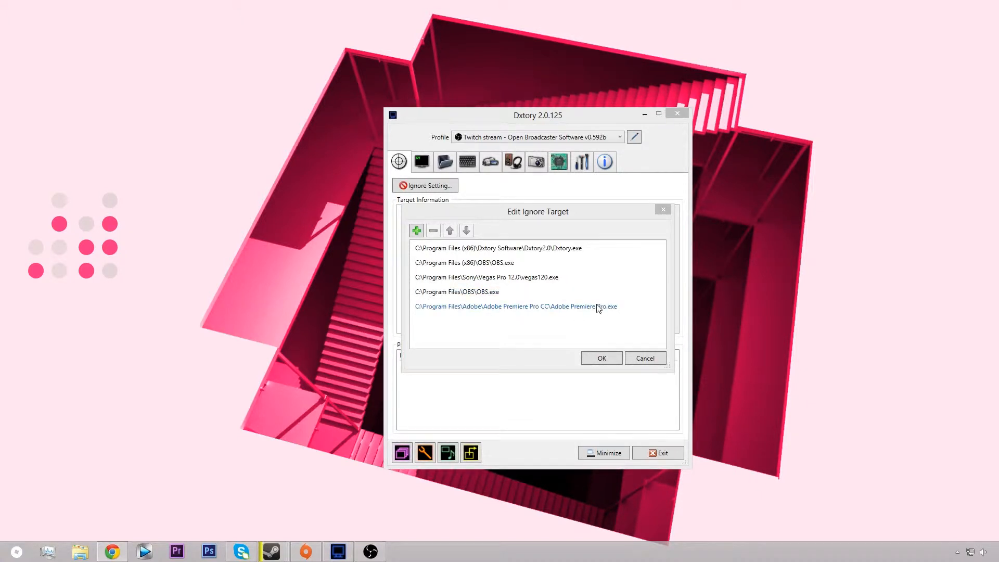
pyautogui.click(663, 209)
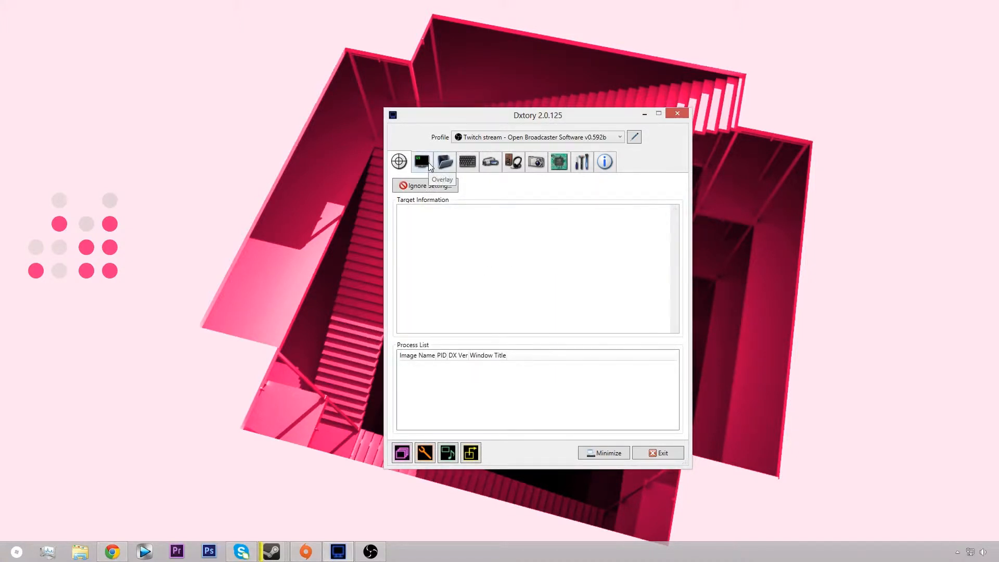
# Step: Review the overlay, movie folder, hotkey and movie recording settings of the current profile
pyautogui.click(429, 163)
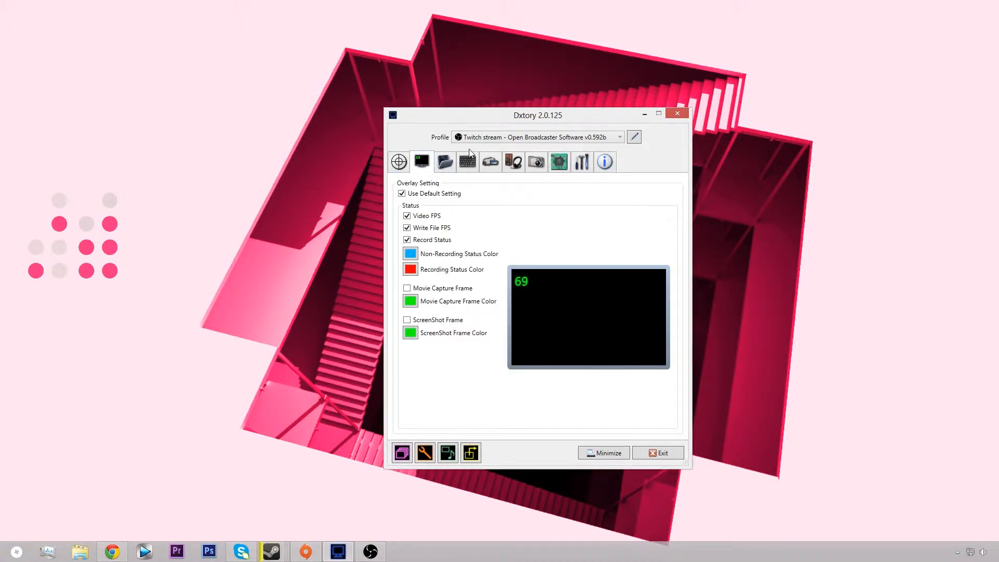
pyautogui.click(447, 161)
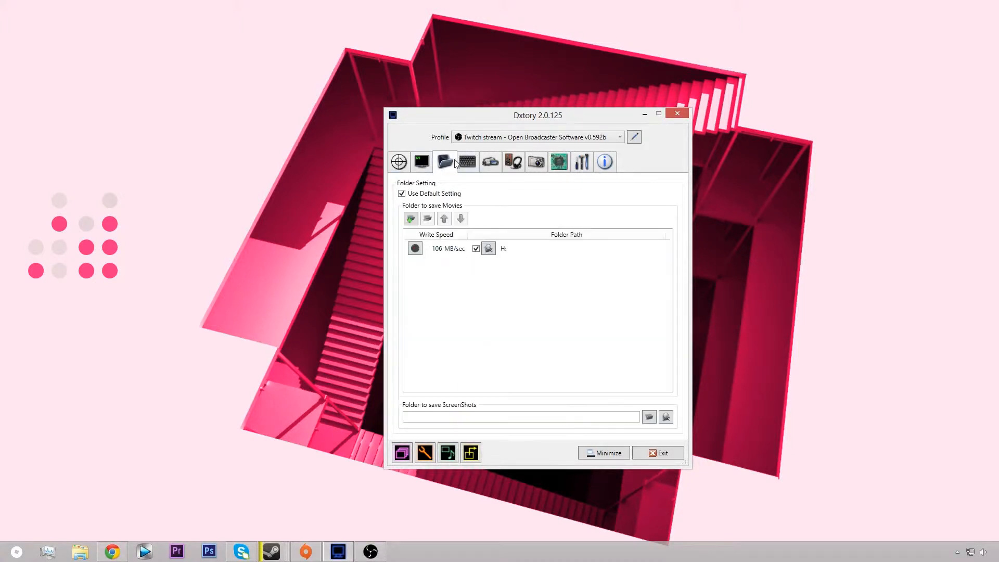
pyautogui.click(417, 163)
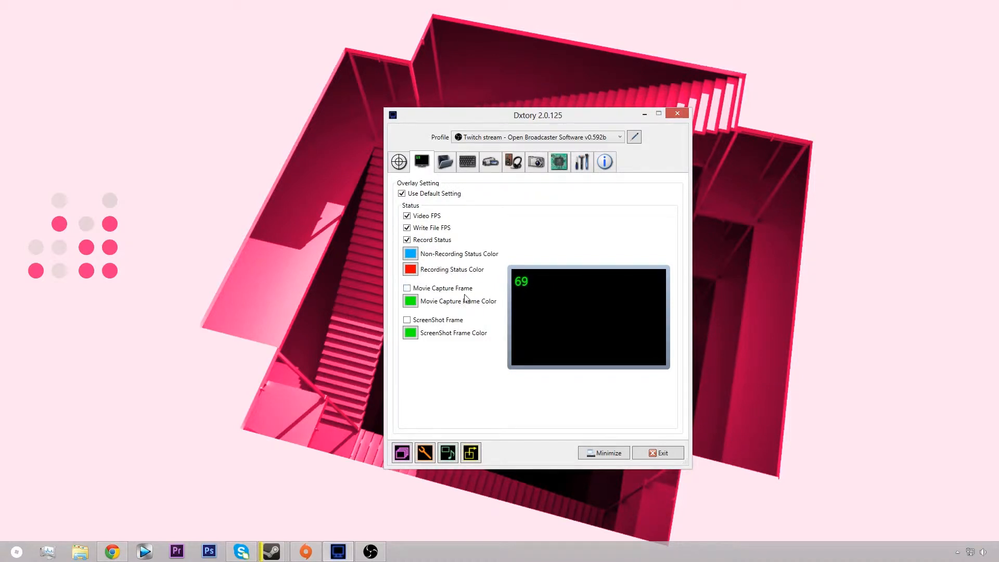
pyautogui.click(449, 289)
pyautogui.click(444, 162)
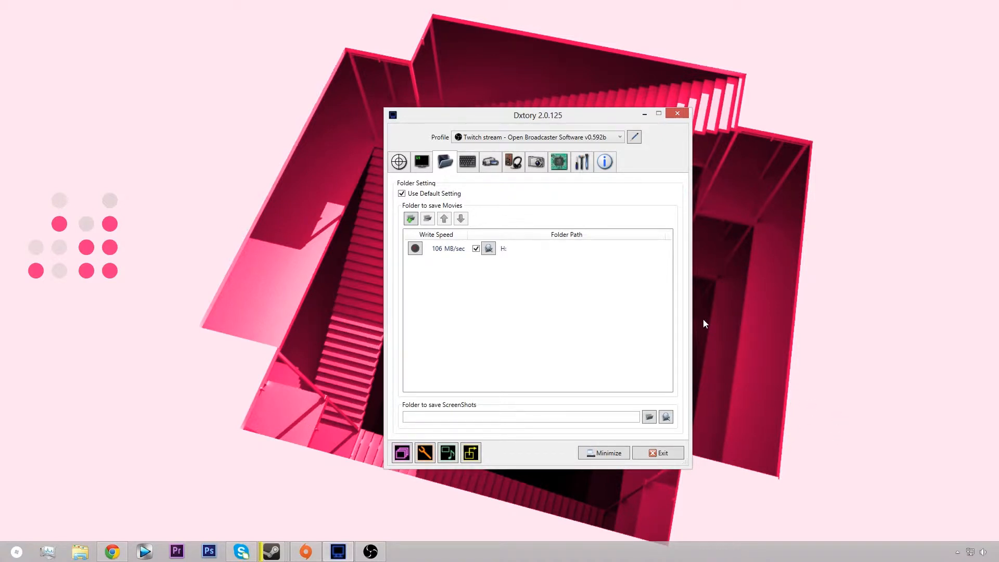
pyautogui.click(473, 164)
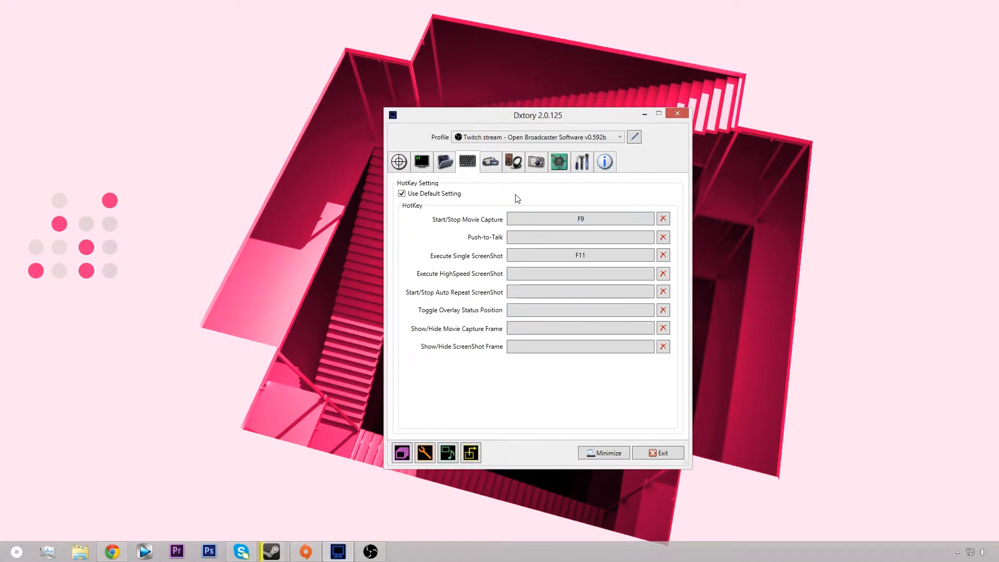
pyautogui.click(495, 165)
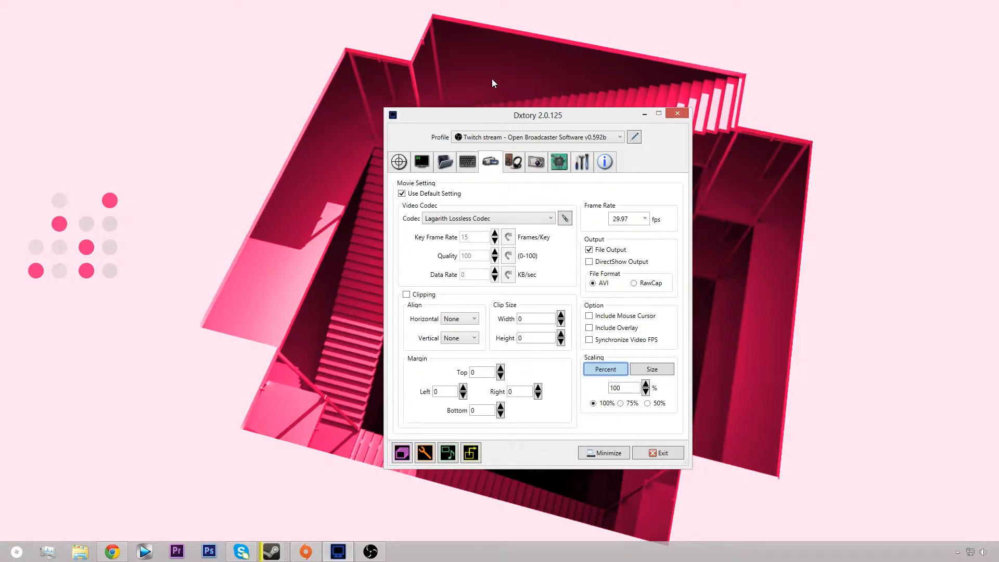
# Step: Open the Dxtory Video Setting window and examine the resolution presets available for Output1
pyautogui.click(479, 454)
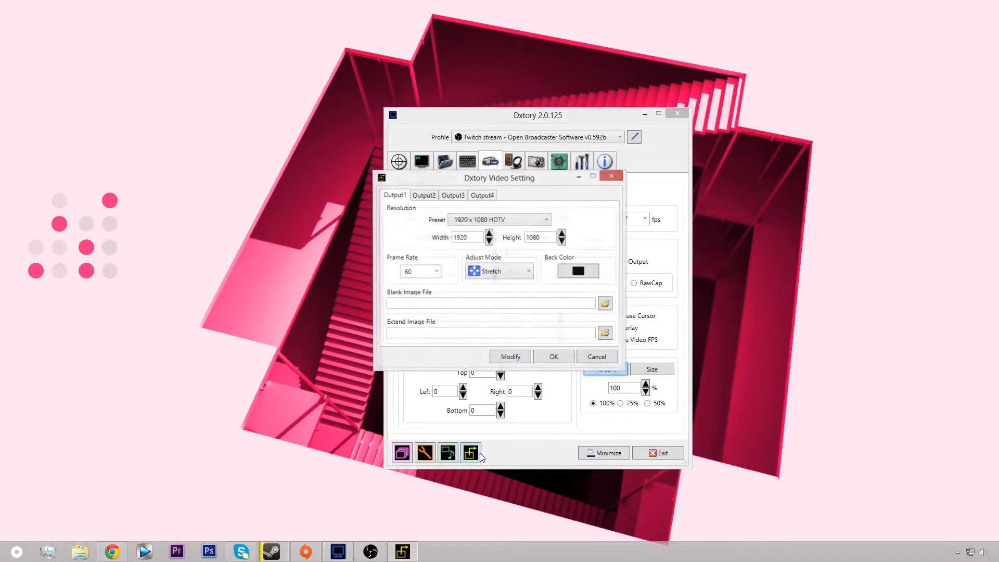
pyautogui.click(505, 225)
pyautogui.scroll(2, 507, 245)
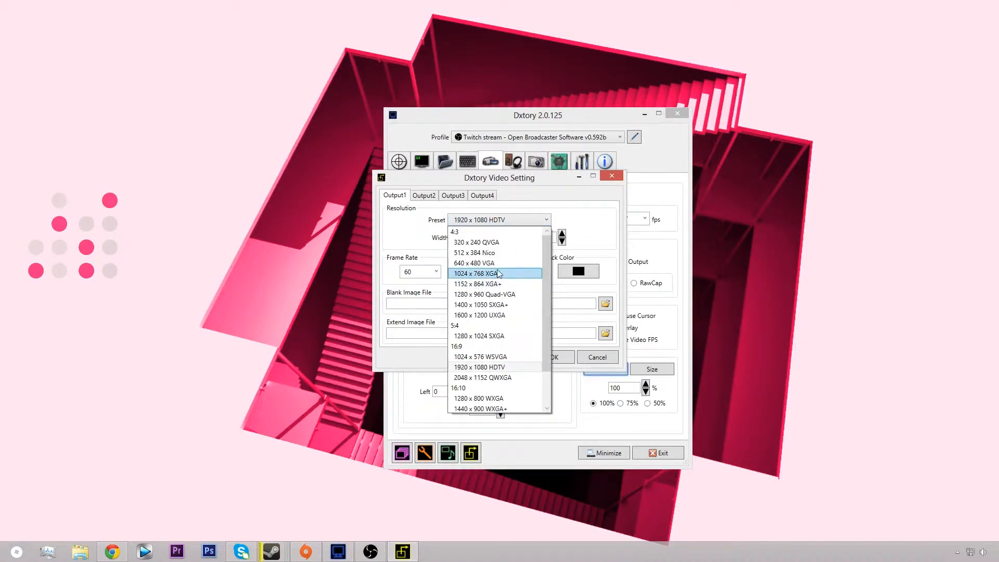
pyautogui.click(495, 221)
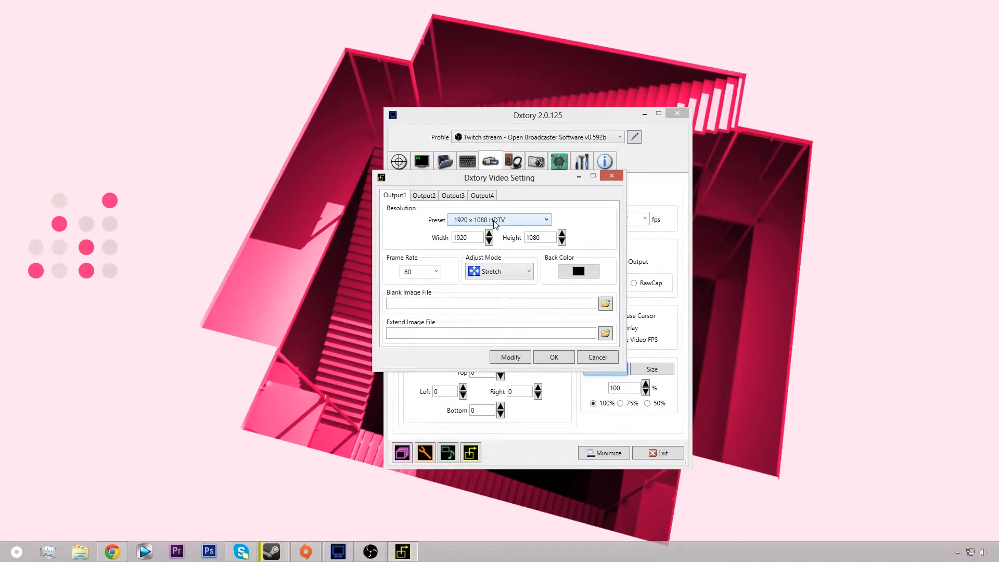
pyautogui.click(510, 224)
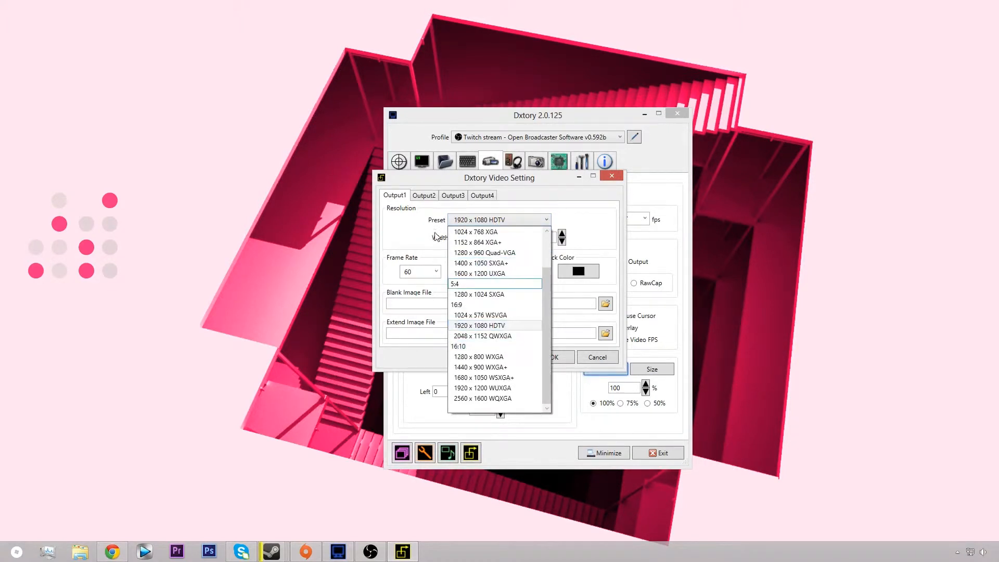
pyautogui.click(411, 240)
pyautogui.click(494, 223)
pyautogui.scroll(-2, 516, 262)
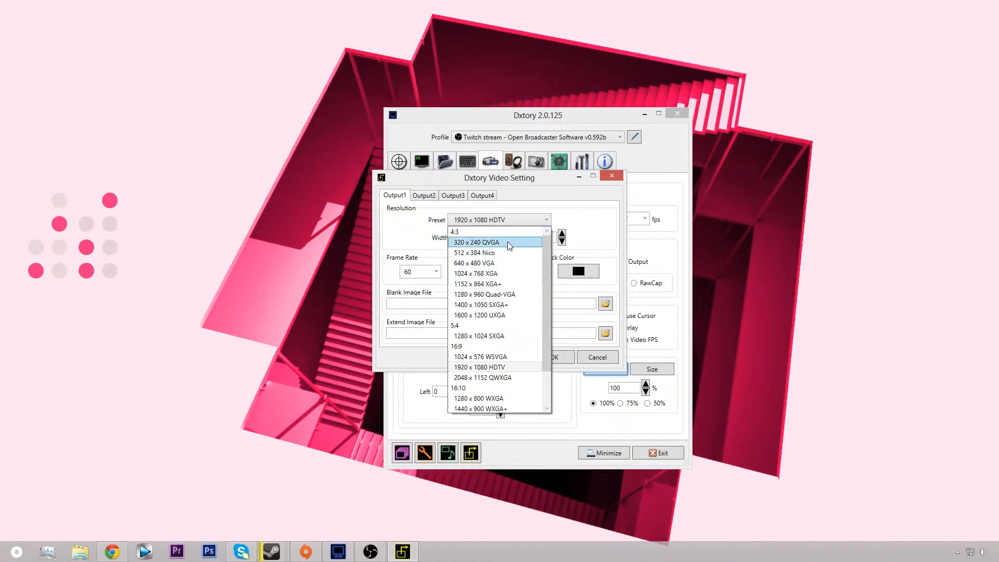
pyautogui.scroll(2, 511, 246)
pyautogui.scroll(-2, 510, 246)
pyautogui.scroll(2, 510, 246)
pyautogui.scroll(-2, 512, 247)
pyautogui.scroll(2, 512, 246)
pyautogui.scroll(-2, 511, 247)
# Step: Set the Output1 resolution preset to 1920 x 1080 HDTV
pyautogui.click(419, 263)
pyautogui.press('Tab')
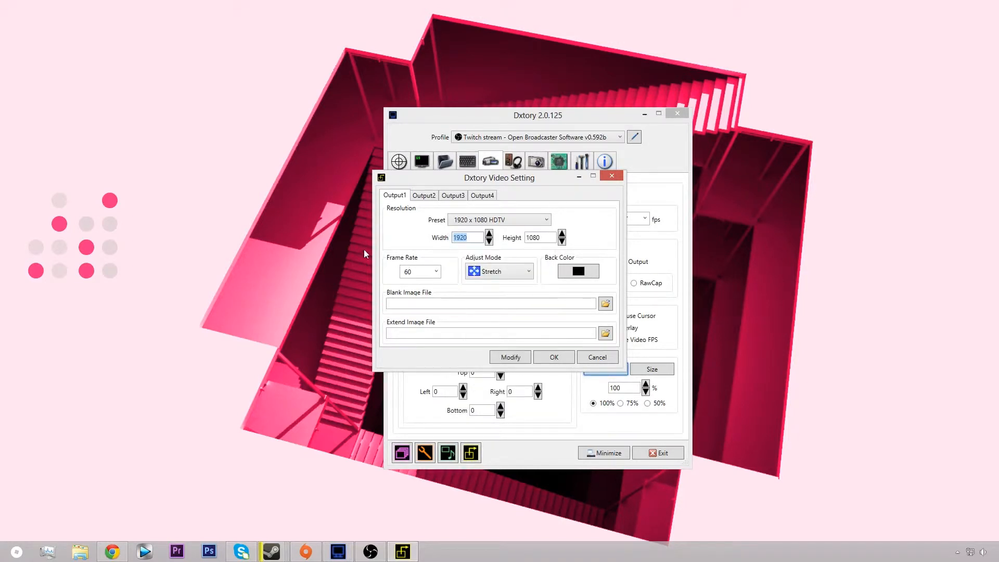
pyautogui.click(509, 221)
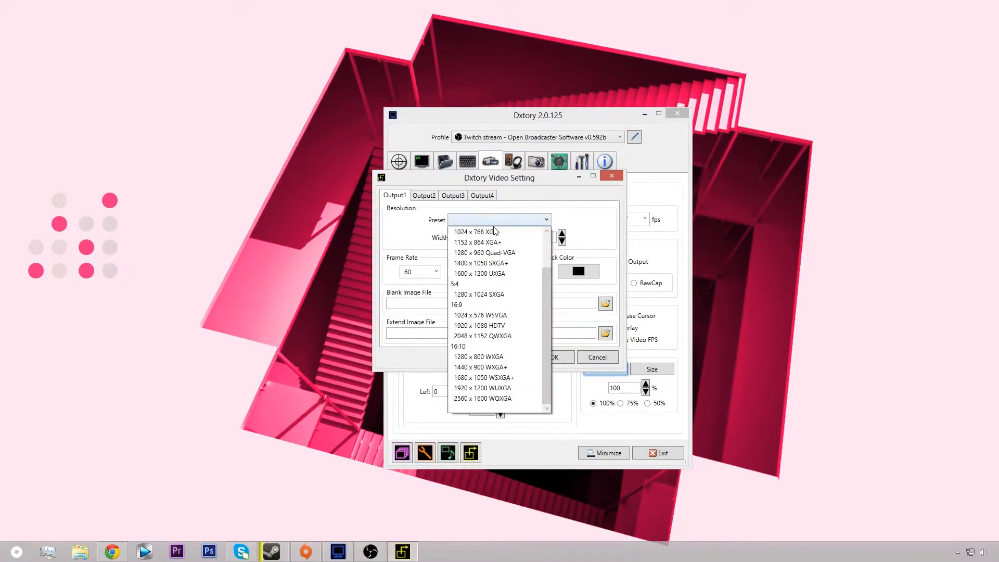
pyautogui.click(495, 326)
# Step: Examine the frame rate and adjust mode options for Output1, checking the frame rate in the main movie settings too
pyautogui.click(435, 271)
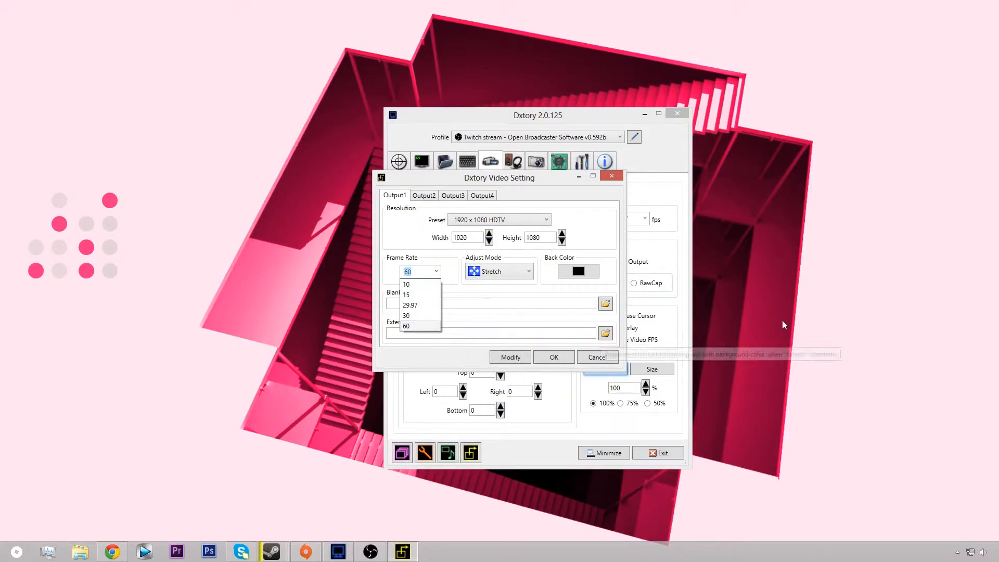
pyautogui.click(645, 219)
pyautogui.click(369, 313)
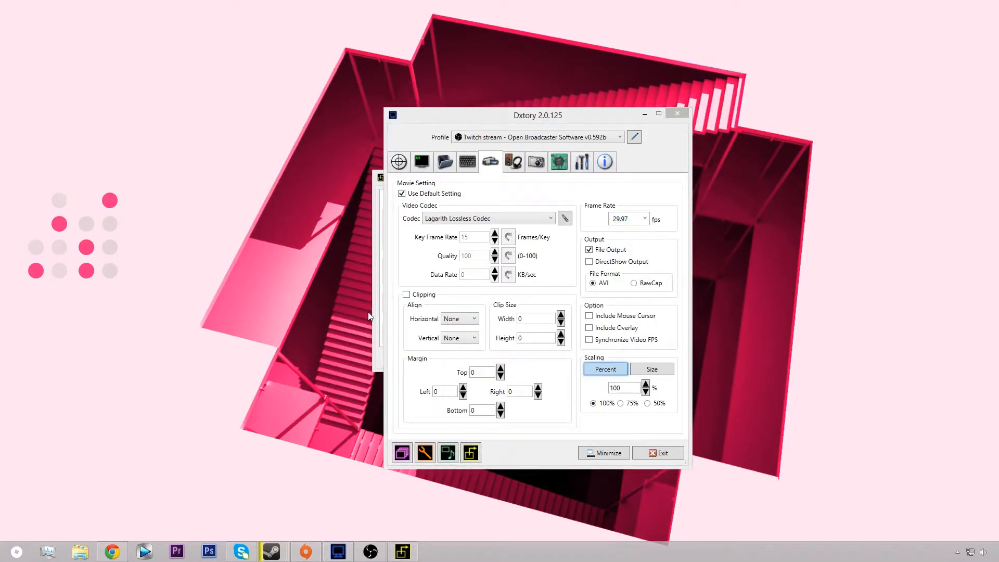
pyautogui.click(372, 301)
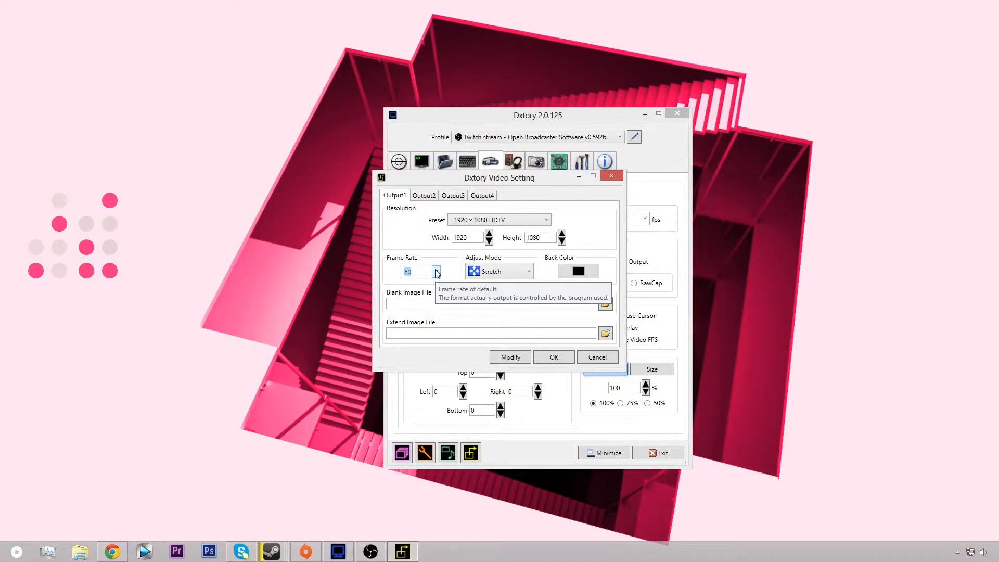
pyautogui.click(521, 273)
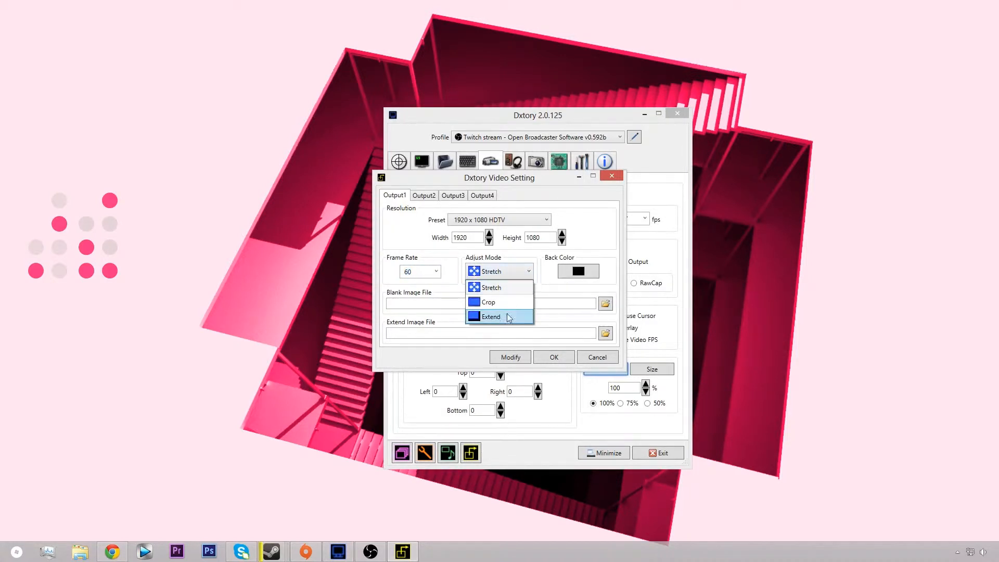
pyautogui.click(557, 299)
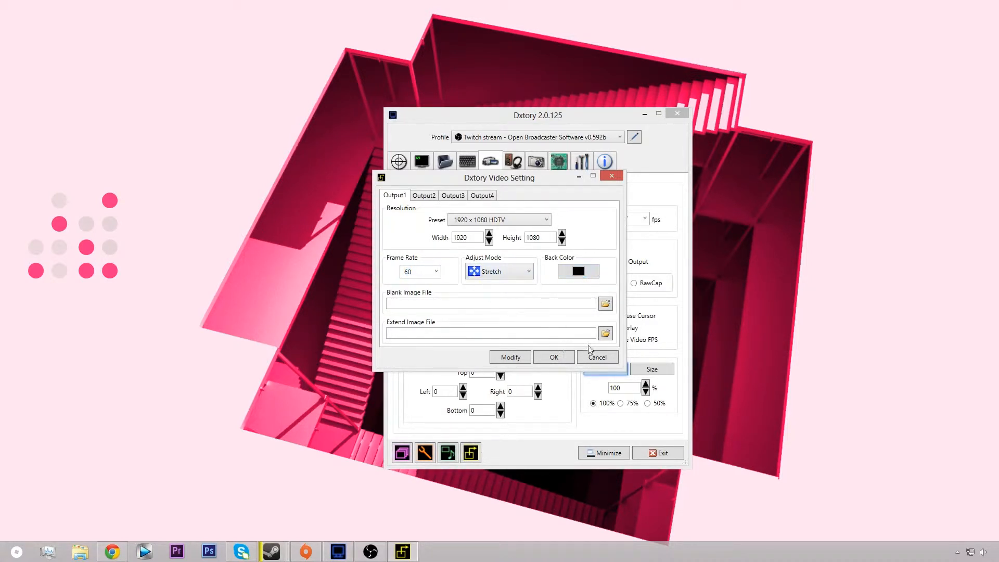
# Step: Look at the file choices for Output1's blank and extend images without selecting any, and recheck the adjust mode options
pyautogui.click(605, 303)
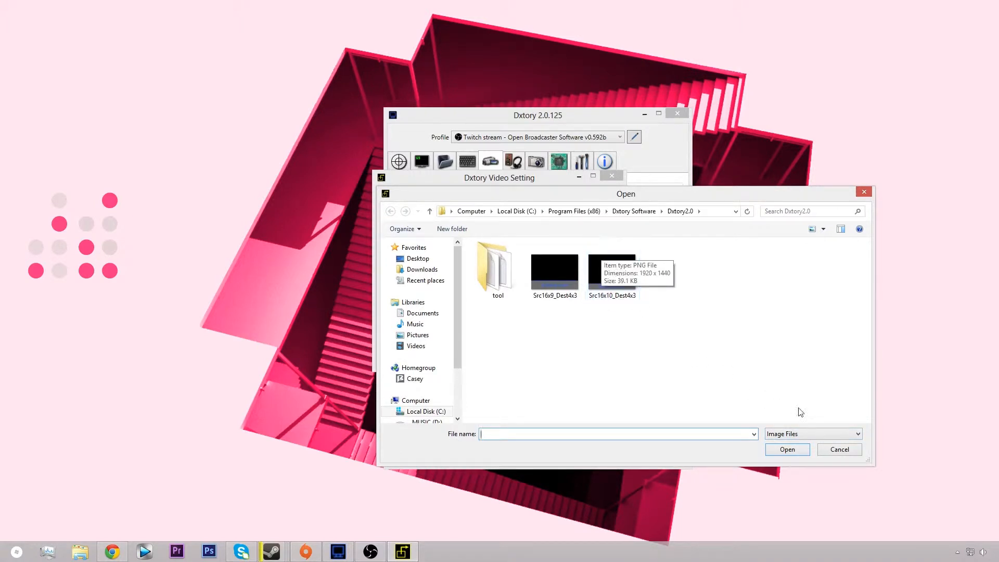
pyautogui.click(845, 451)
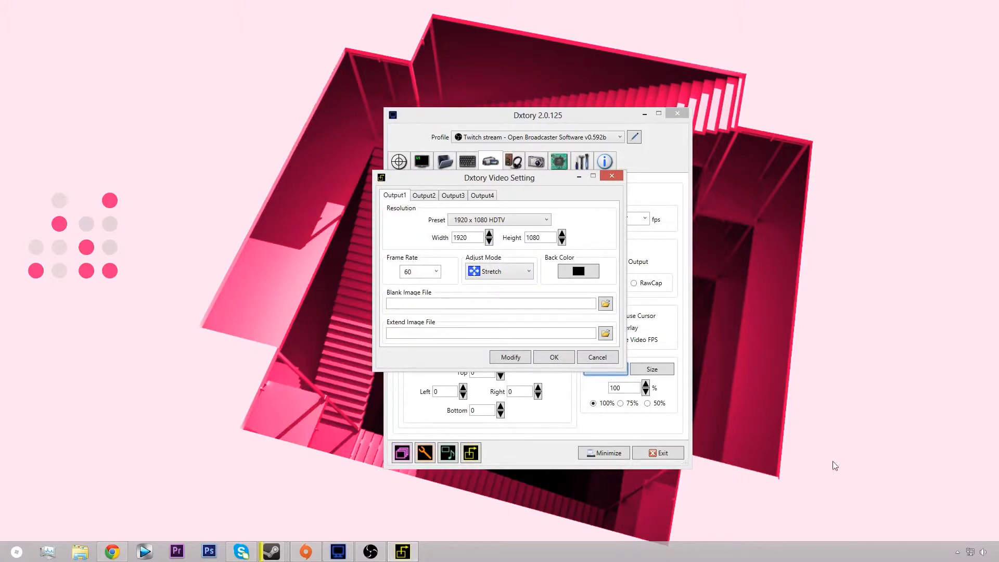
pyautogui.click(605, 333)
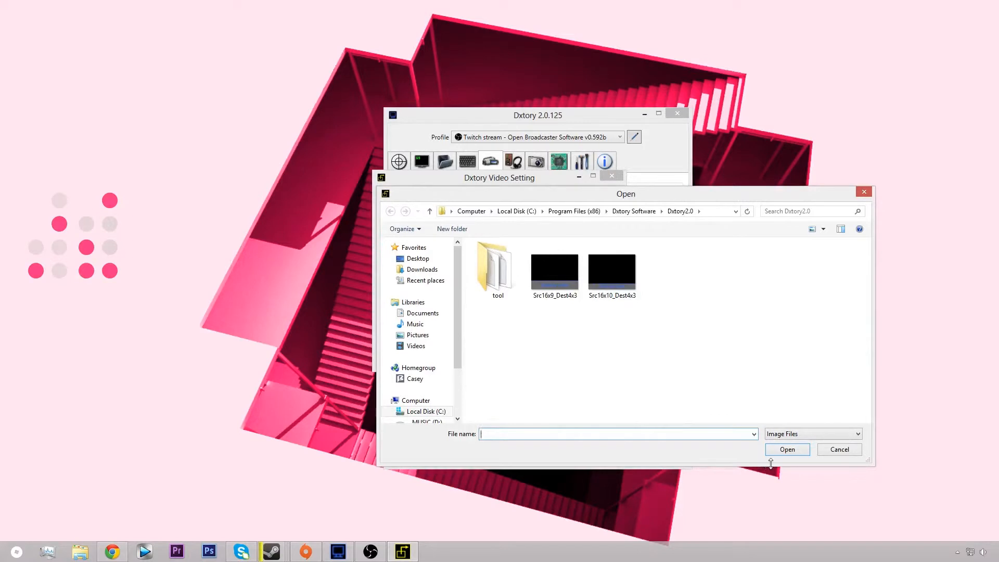
pyautogui.click(827, 450)
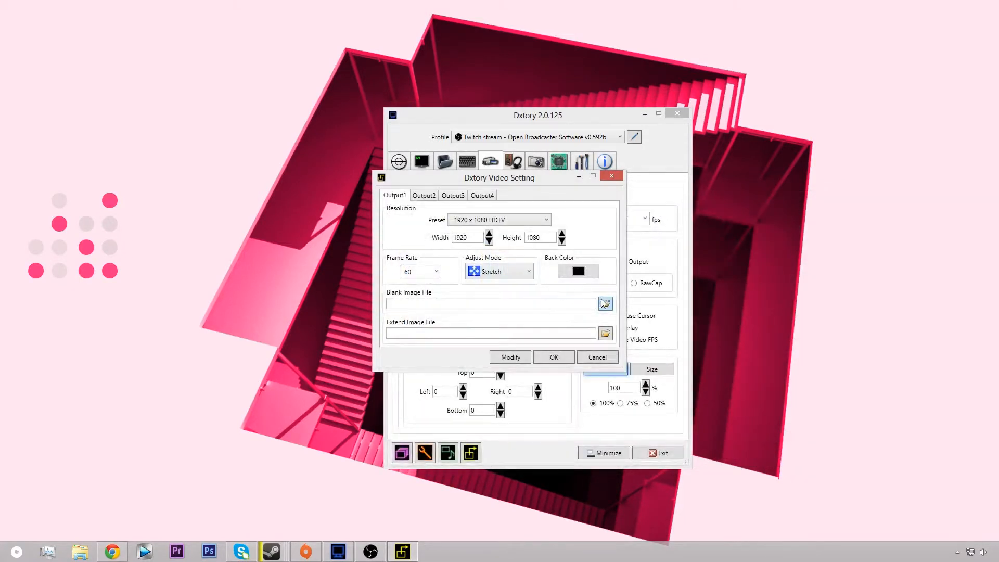
pyautogui.click(492, 271)
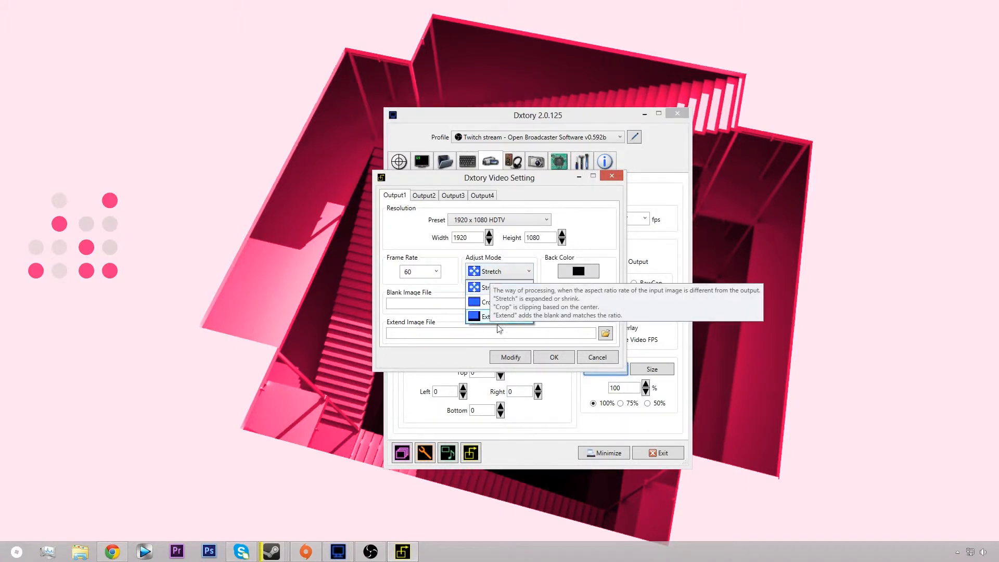
pyautogui.click(612, 340)
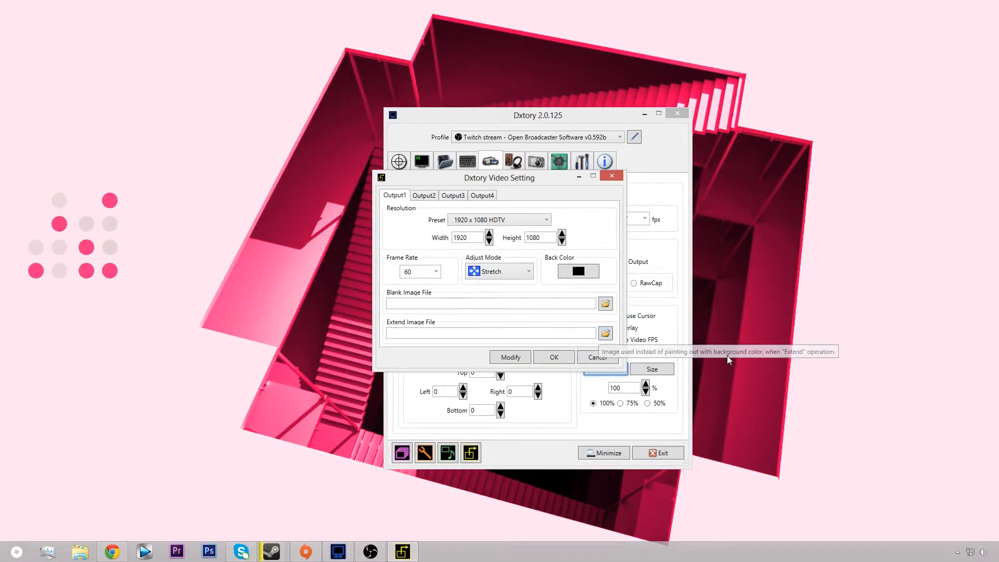
# Step: Compare the settings of the additional video outputs with Output1, and close the video settings without applying changes
pyautogui.click(427, 196)
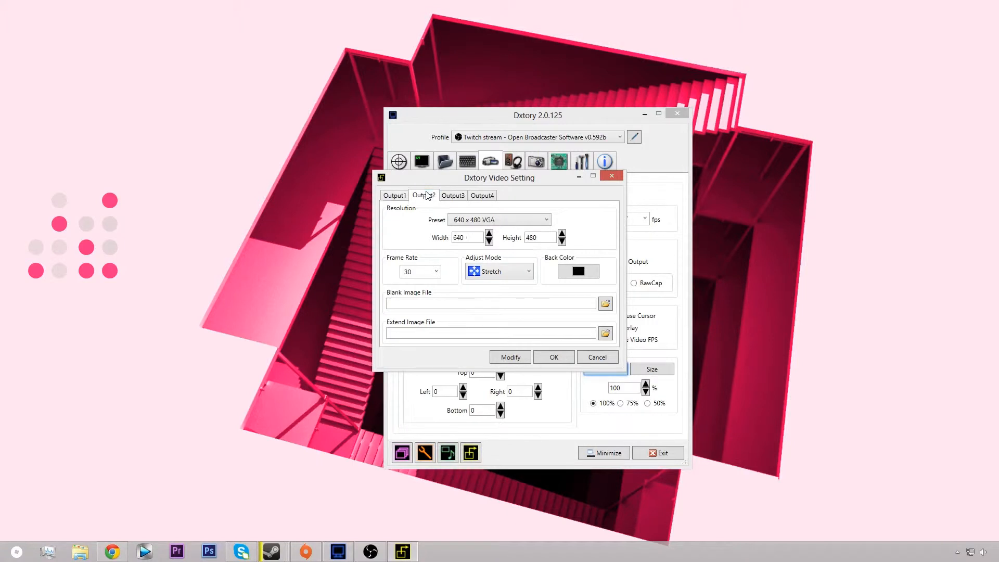
pyautogui.click(401, 196)
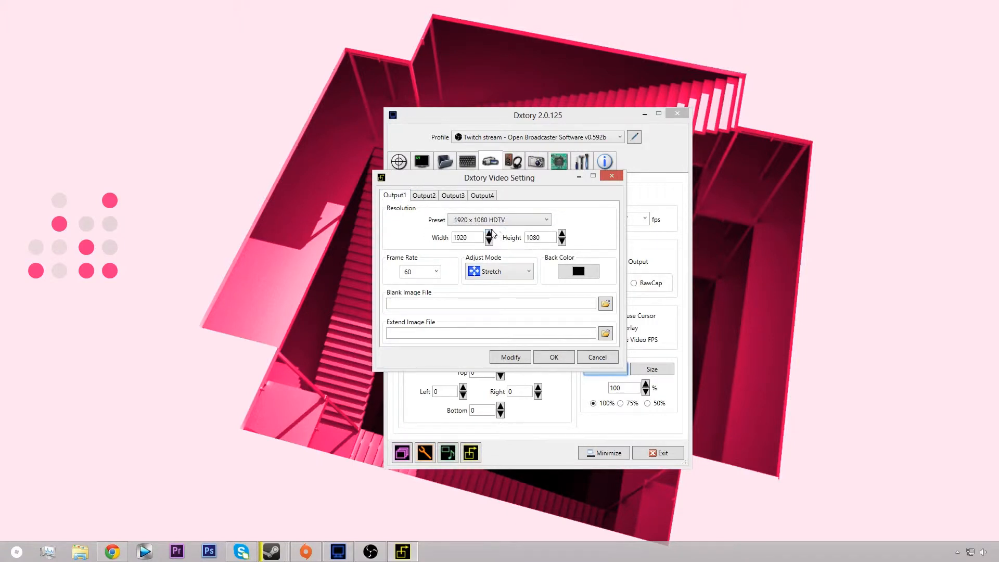
pyautogui.click(496, 195)
pyautogui.click(425, 197)
pyautogui.click(453, 196)
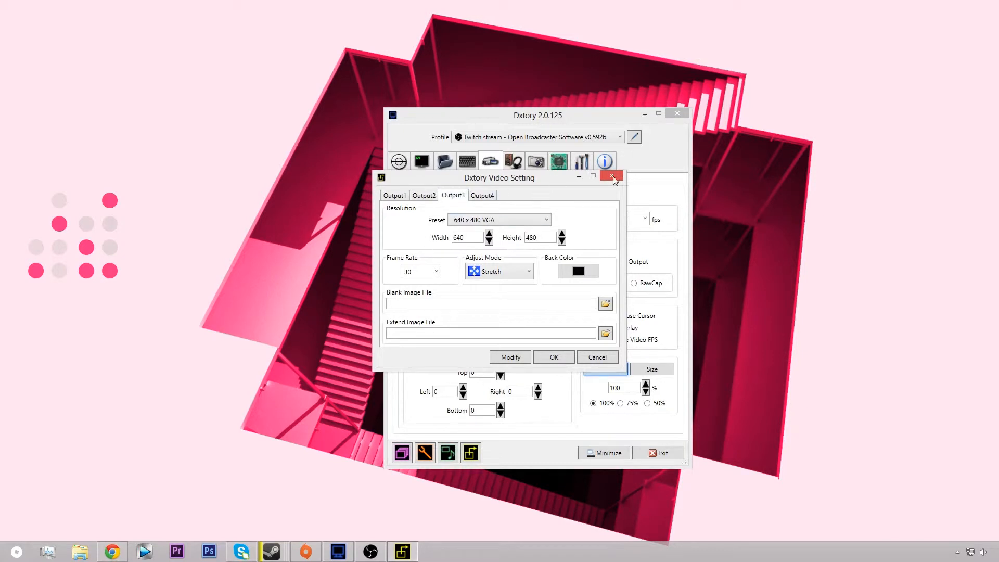
pyautogui.click(611, 177)
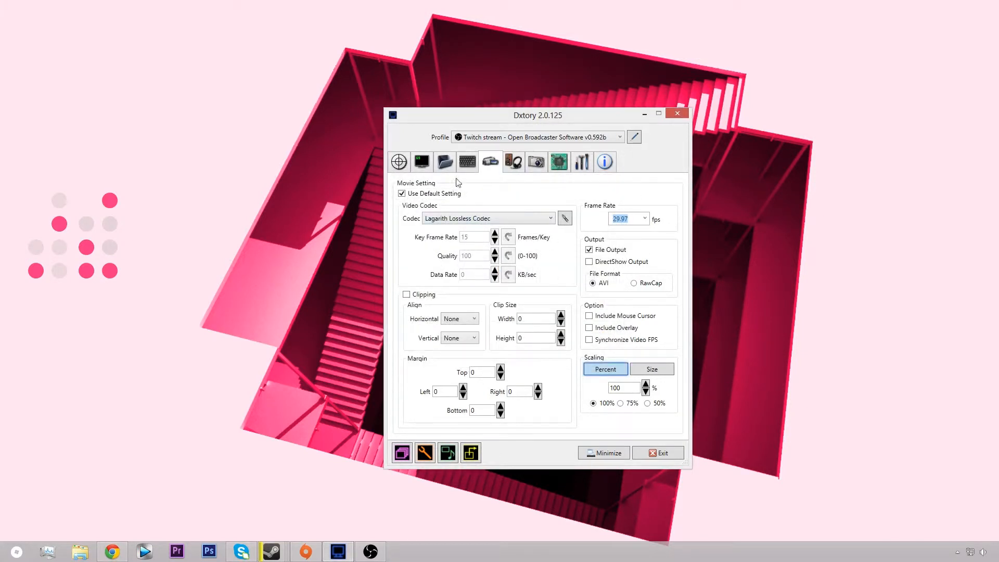
# Step: Look through the video codecs and Lagarith's colour modes, and confirm the Lagarith configuration with YUY2 mode and multithreading enabled
pyautogui.click(550, 221)
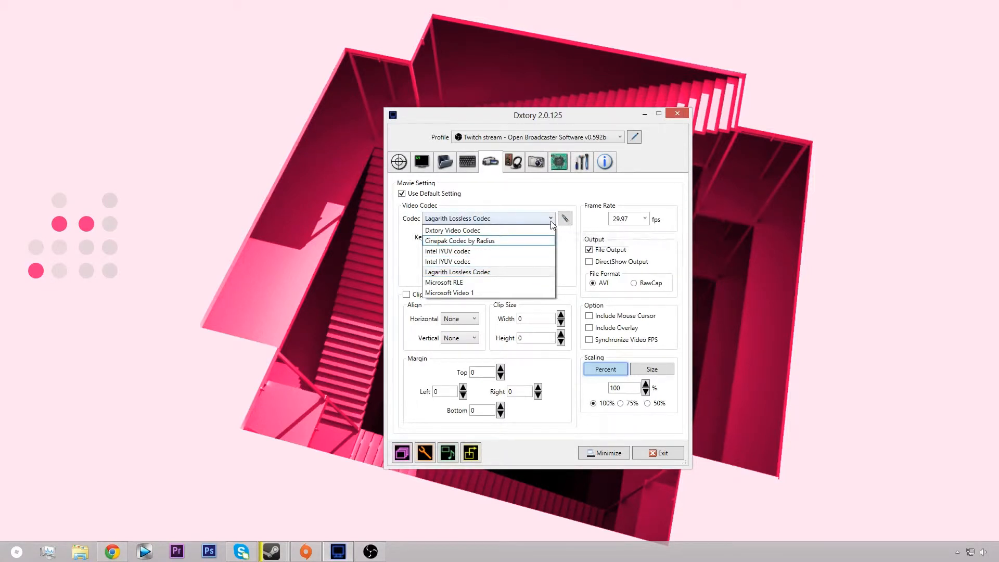
pyautogui.click(566, 220)
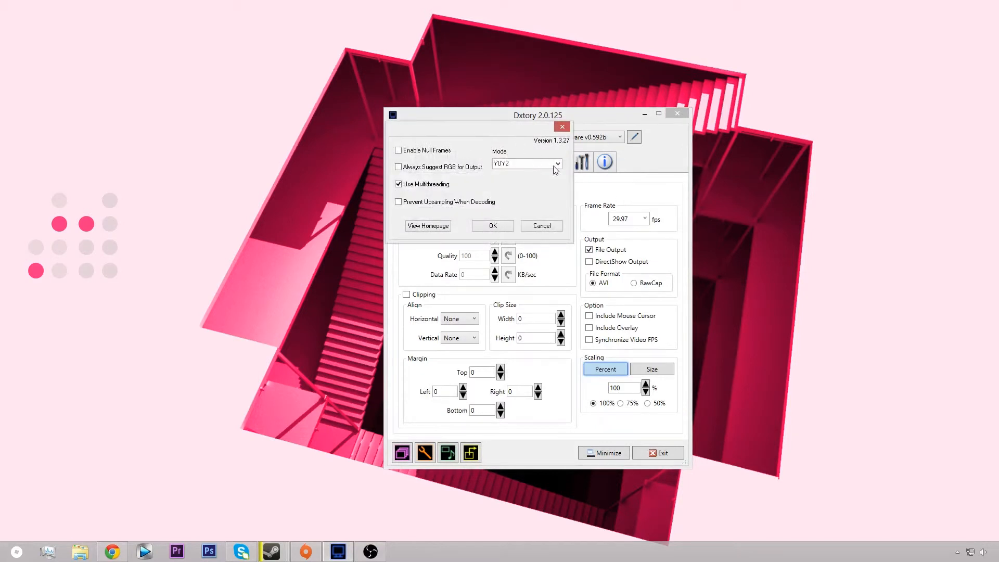
pyautogui.moveTo(491, 131); pyautogui.dragTo(440, 181)
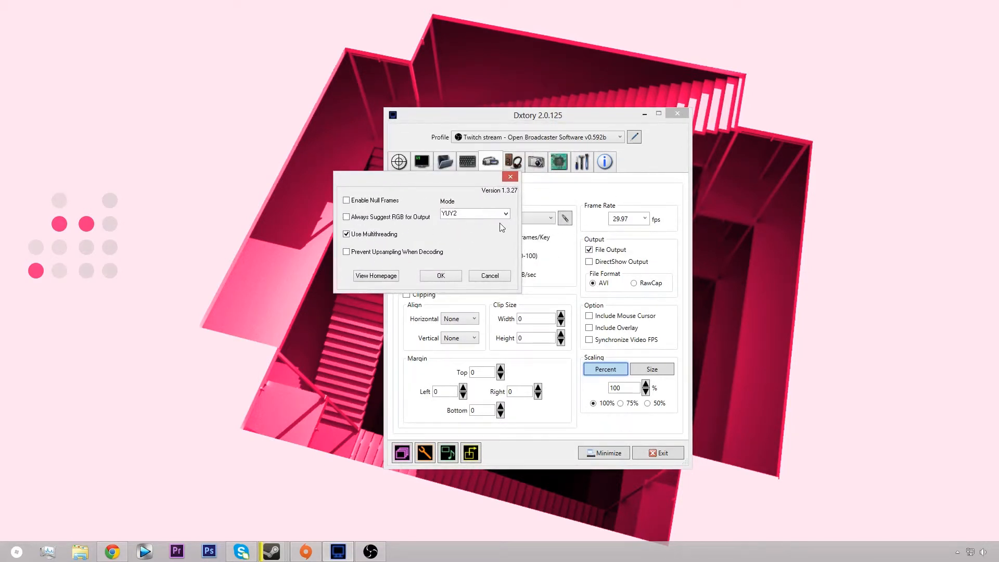
pyautogui.moveTo(506, 218)
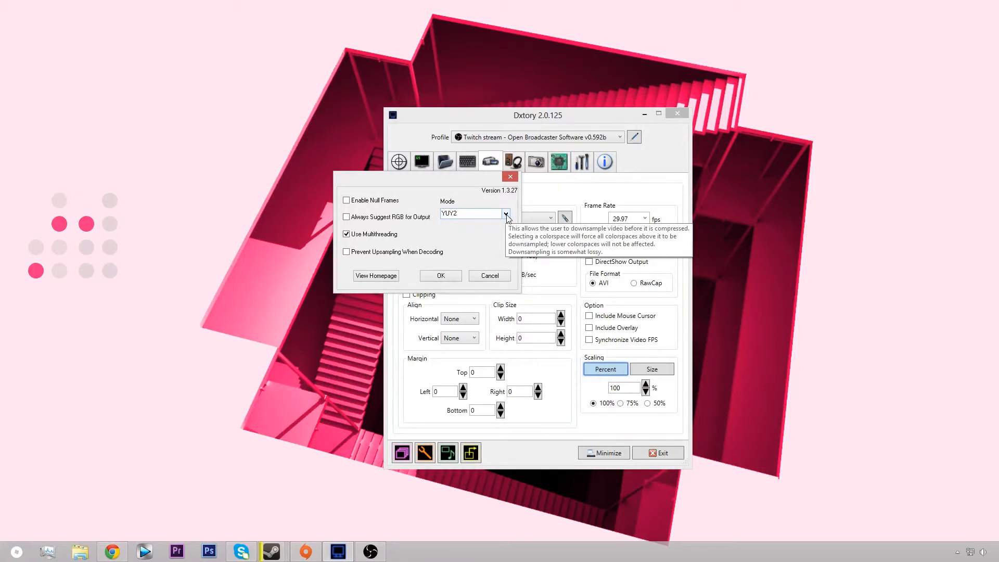
pyautogui.click(505, 214)
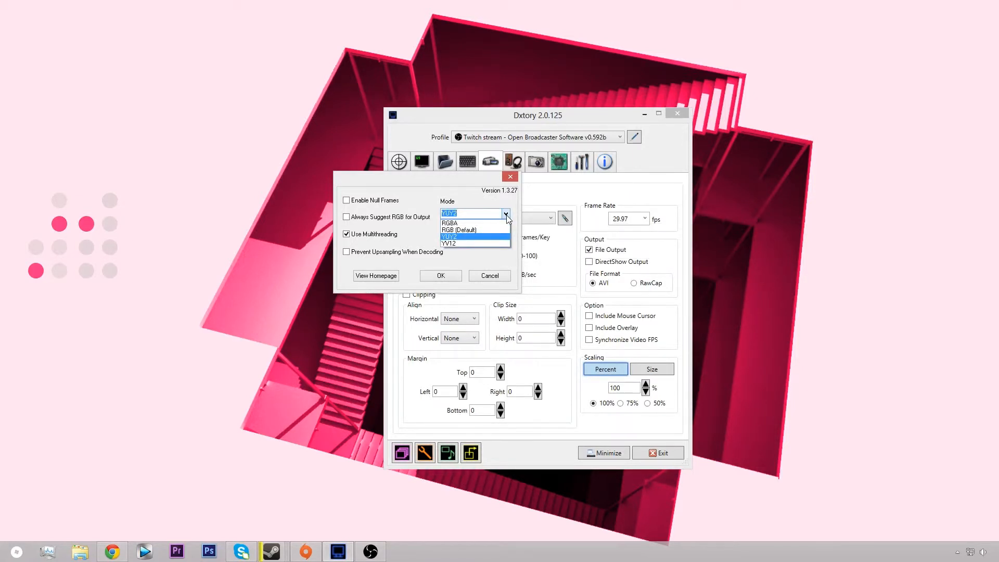
pyautogui.click(507, 214)
pyautogui.click(506, 215)
pyautogui.click(507, 215)
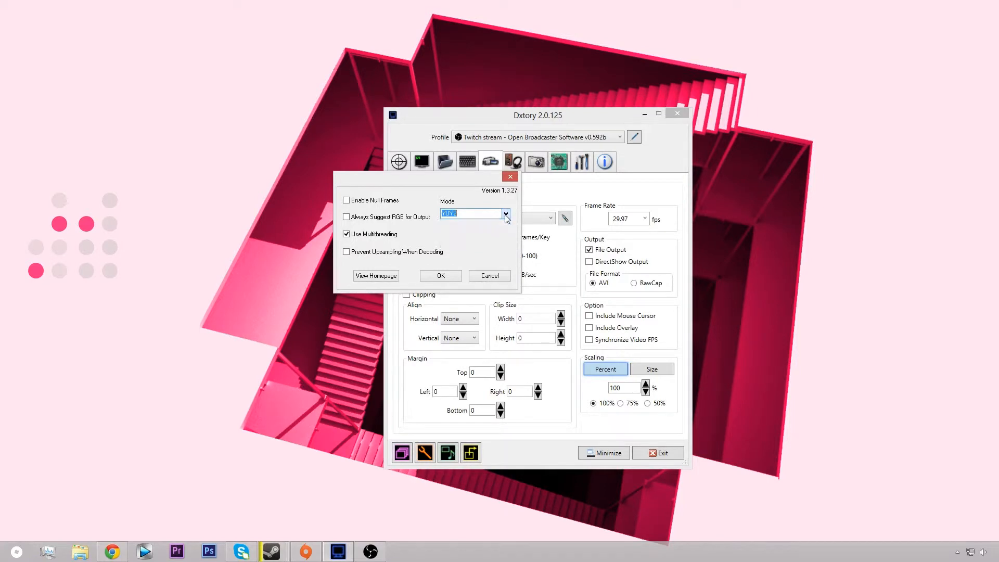
pyautogui.click(441, 276)
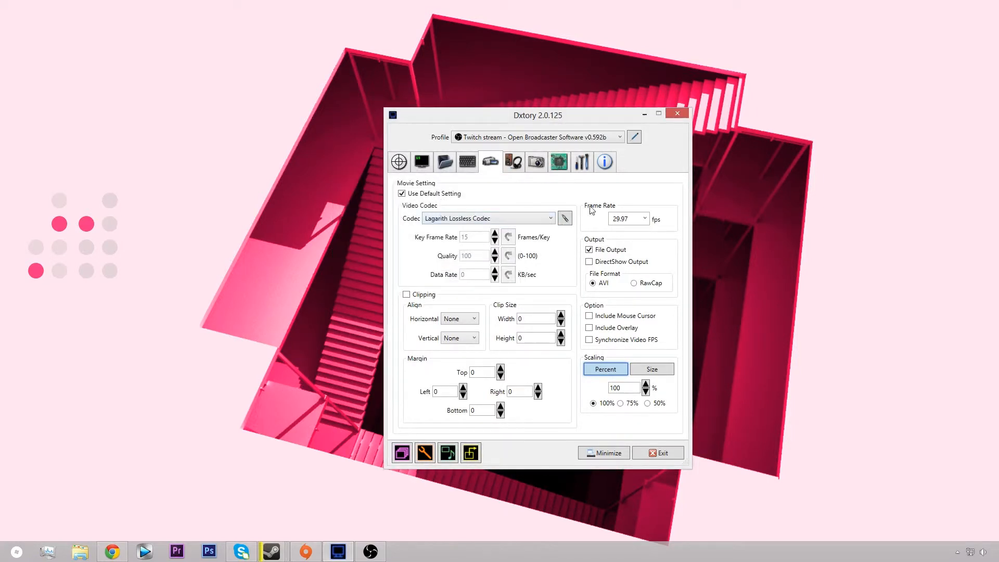
# Step: Look through the movie frame rate choices without changing the rate, and toggle DirectShow Output on and back off
pyautogui.click(645, 219)
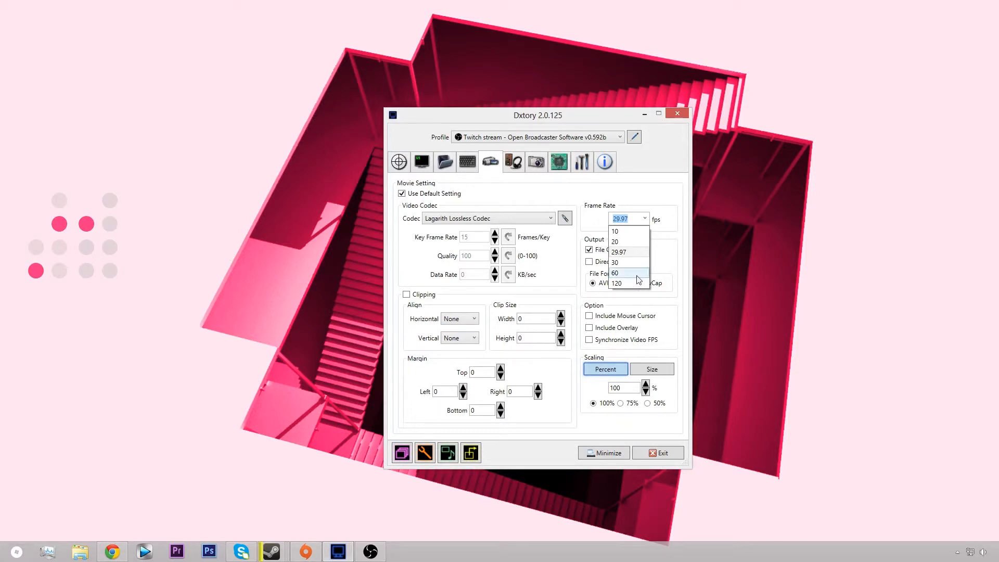
pyautogui.click(660, 257)
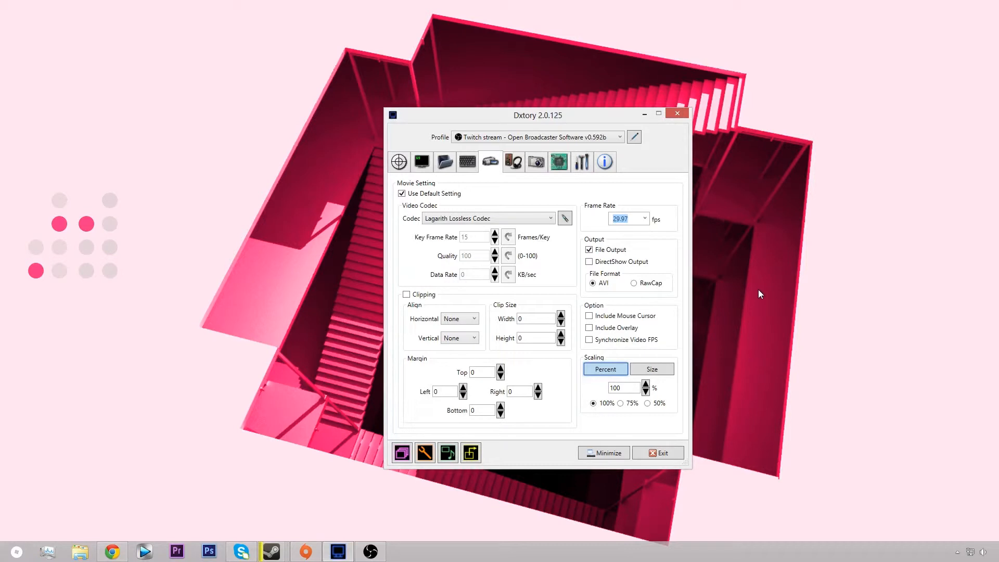
pyautogui.click(600, 262)
pyautogui.click(601, 264)
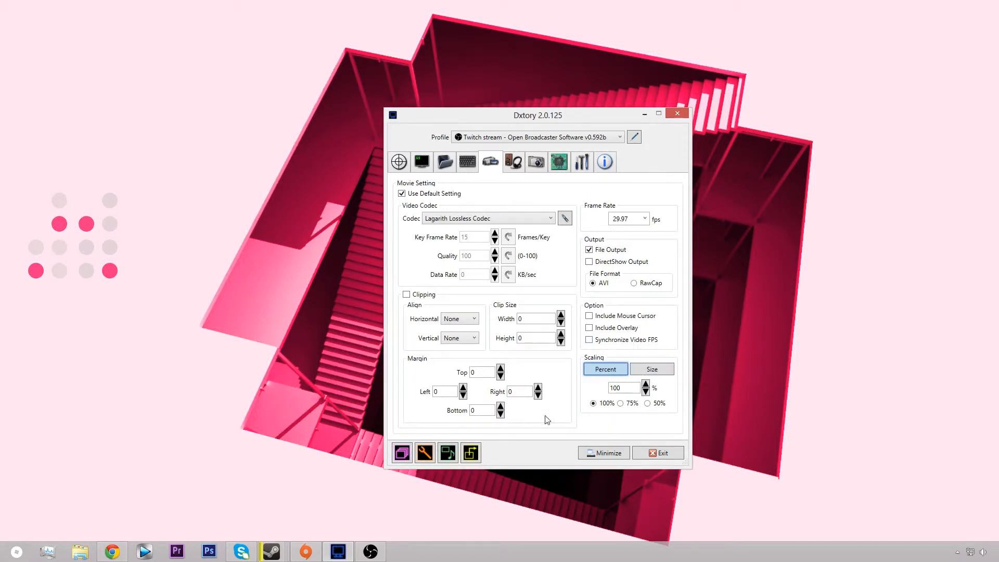
# Step: Compare the two audio tracks and set the microphone track's format to PCM 44100 Hz, 16 bit, Stereo
pyautogui.click(514, 162)
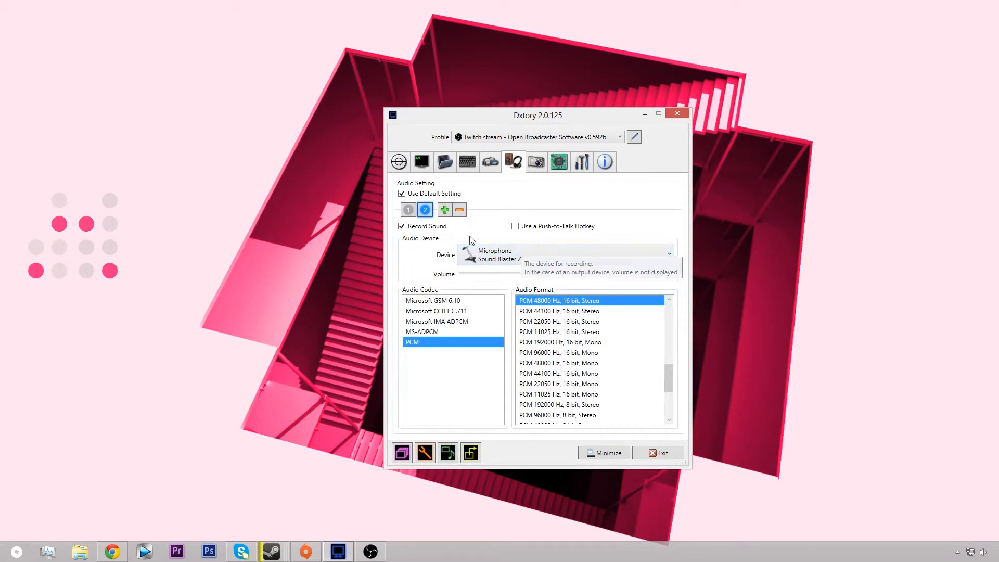
pyautogui.click(409, 210)
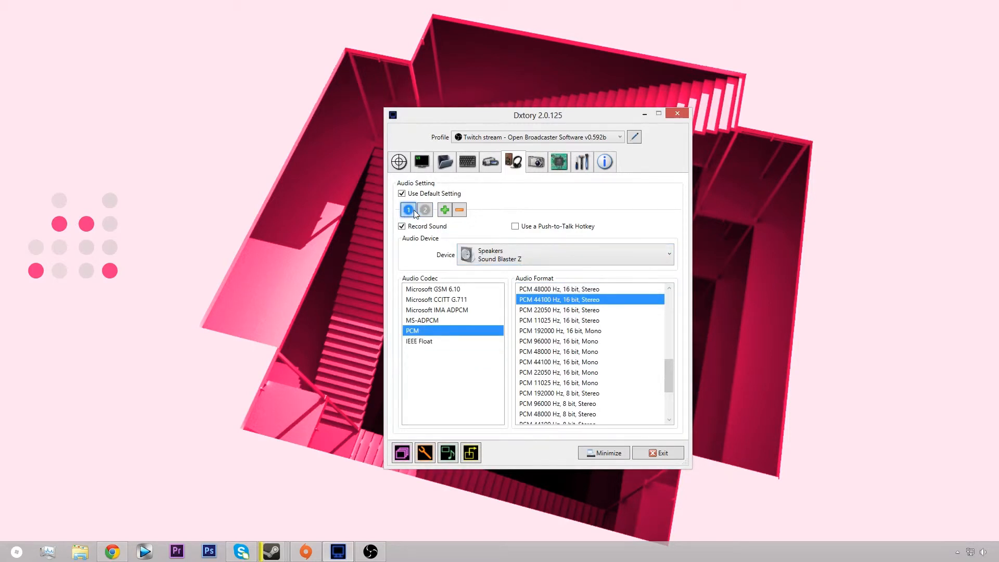
pyautogui.click(423, 211)
pyautogui.click(407, 212)
pyautogui.click(425, 210)
pyautogui.click(557, 312)
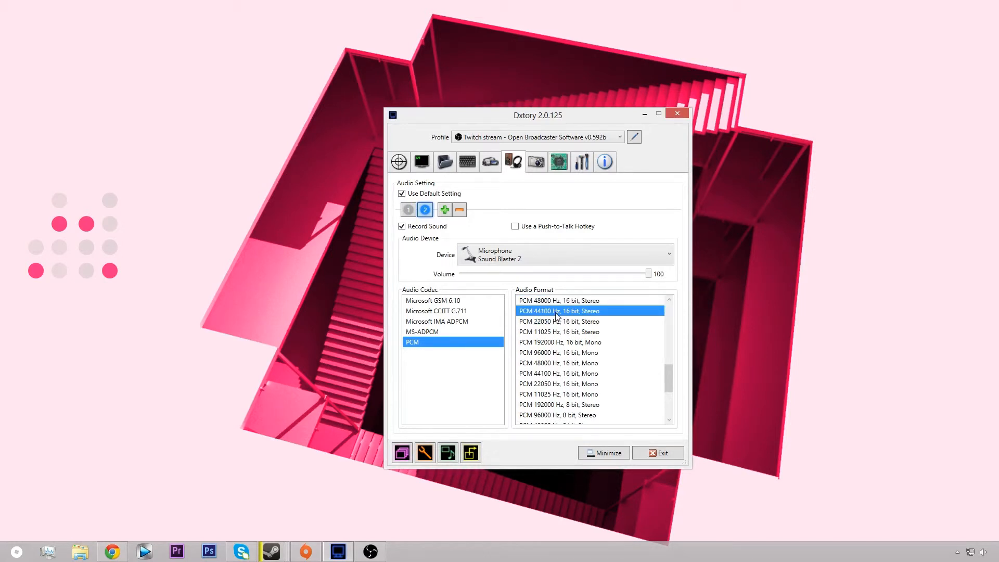
pyautogui.scroll(2, 547, 367)
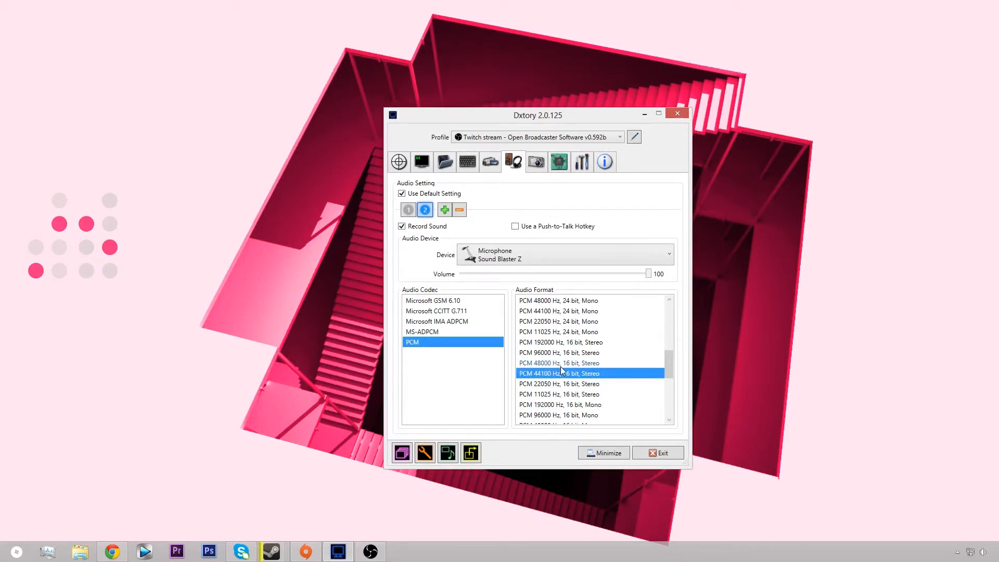
# Step: Examine the screenshot file format choices and the processing threads option in the advanced settings
pyautogui.click(538, 174)
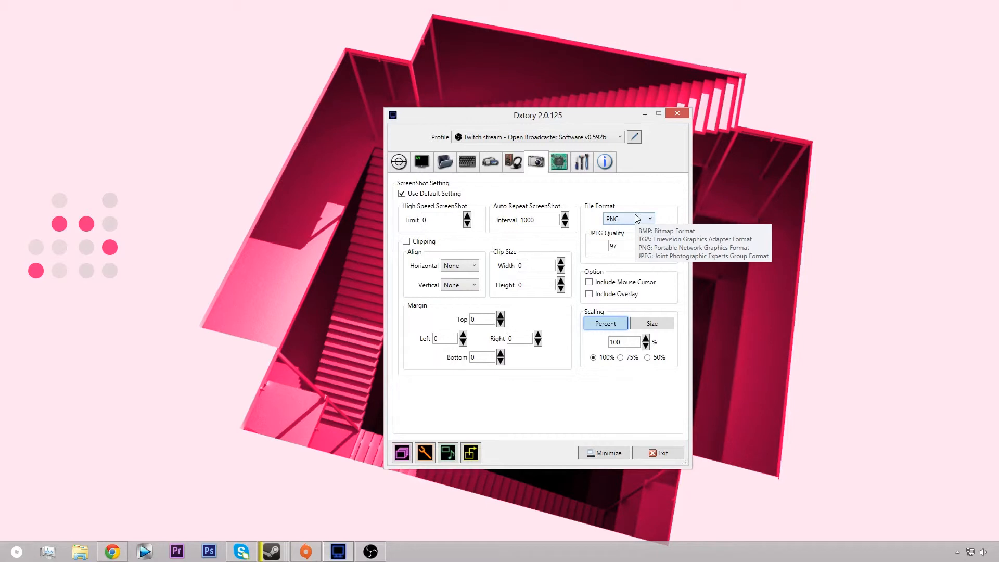
pyautogui.click(614, 221)
pyautogui.click(614, 223)
pyautogui.click(559, 163)
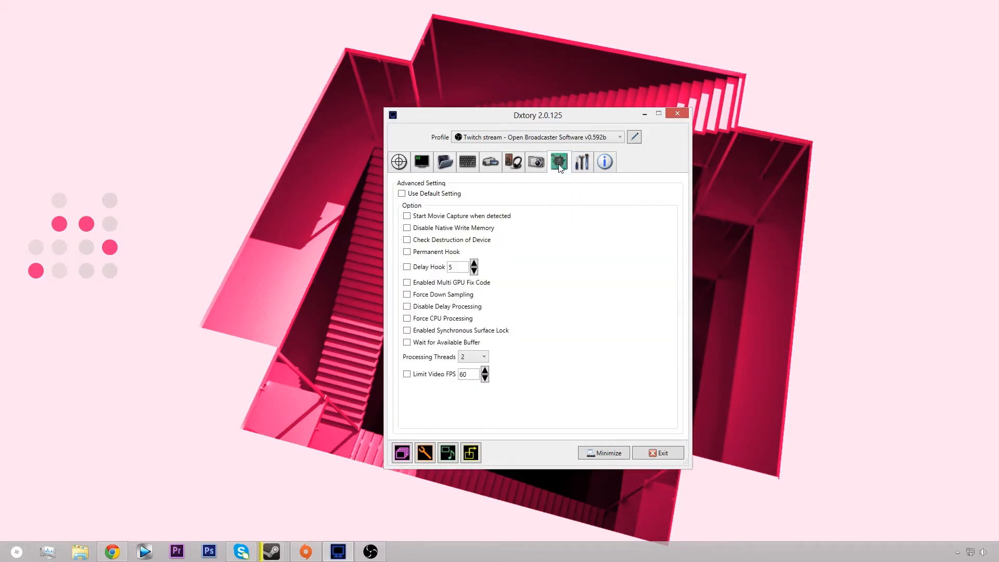
pyautogui.click(476, 358)
pyautogui.click(566, 179)
# Step: Try a different profile icon size in the global settings and return it to Small Size
pyautogui.click(592, 166)
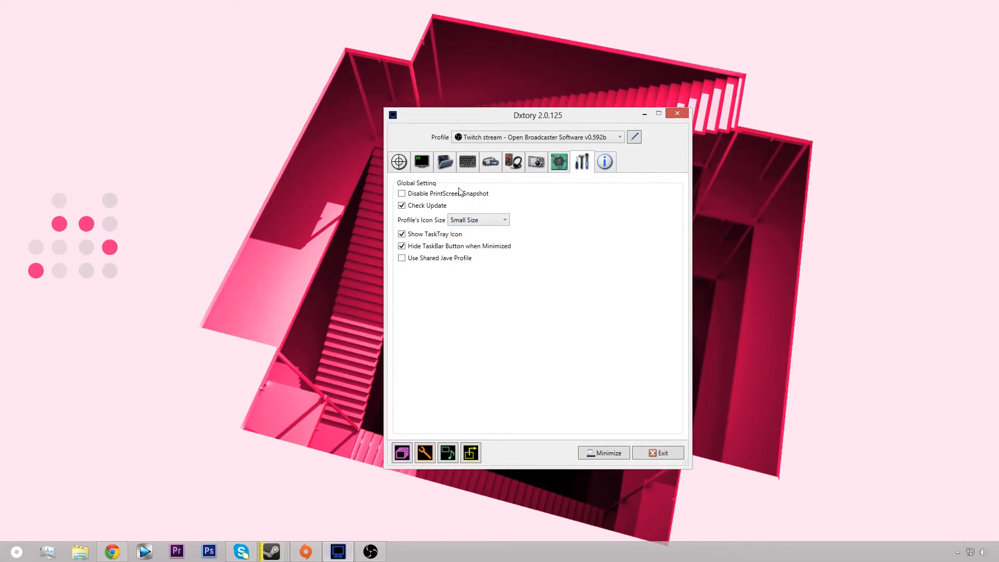
pyautogui.click(604, 171)
pyautogui.click(584, 171)
pyautogui.click(489, 221)
pyautogui.click(489, 221)
pyautogui.click(490, 220)
pyautogui.click(473, 221)
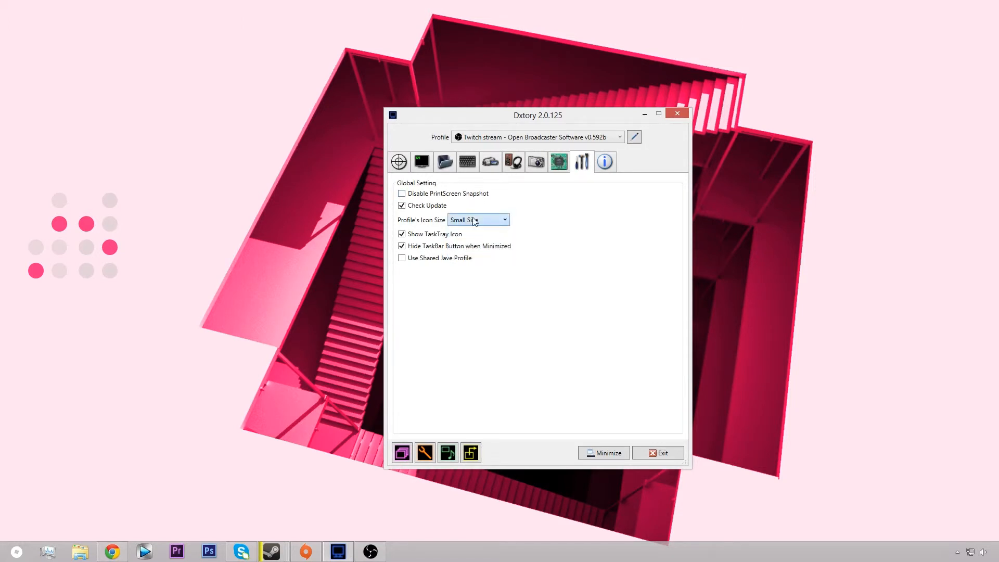
pyautogui.click(473, 222)
pyautogui.click(468, 241)
pyautogui.click(492, 222)
pyautogui.click(471, 232)
pyautogui.click(483, 222)
pyautogui.click(471, 252)
# Step: Review the license information, and revisit the global, target and movie settings
pyautogui.click(609, 162)
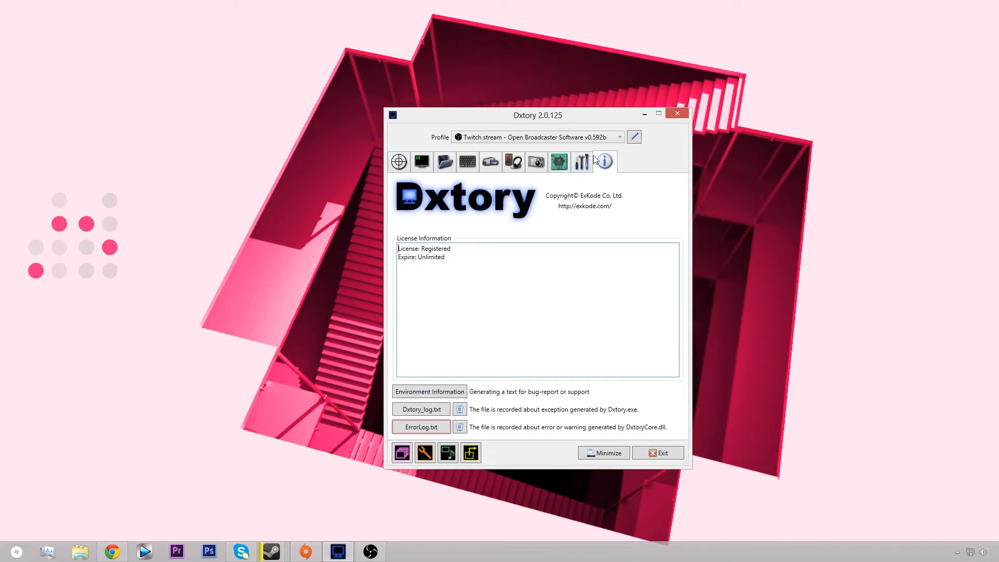
pyautogui.click(582, 162)
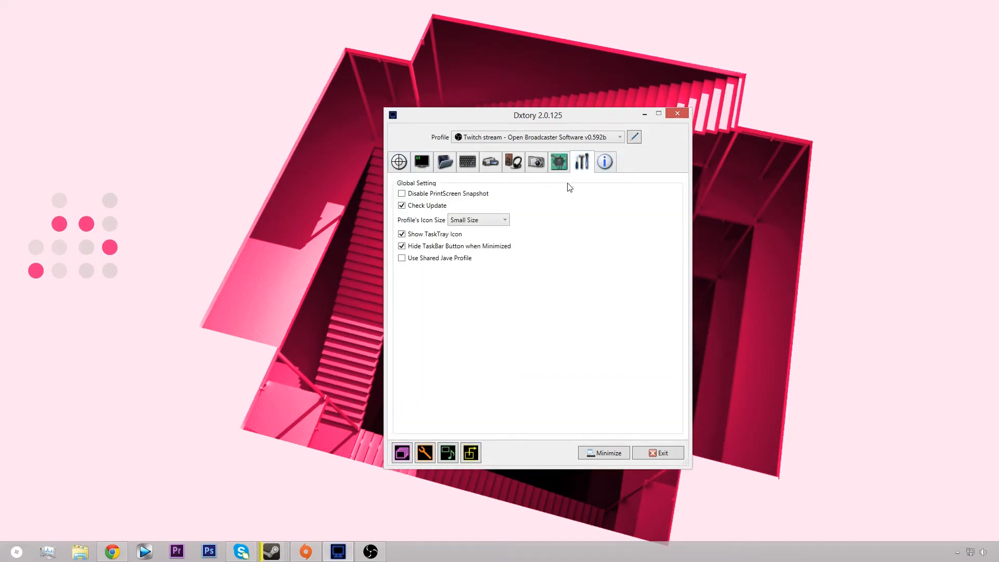
pyautogui.click(607, 170)
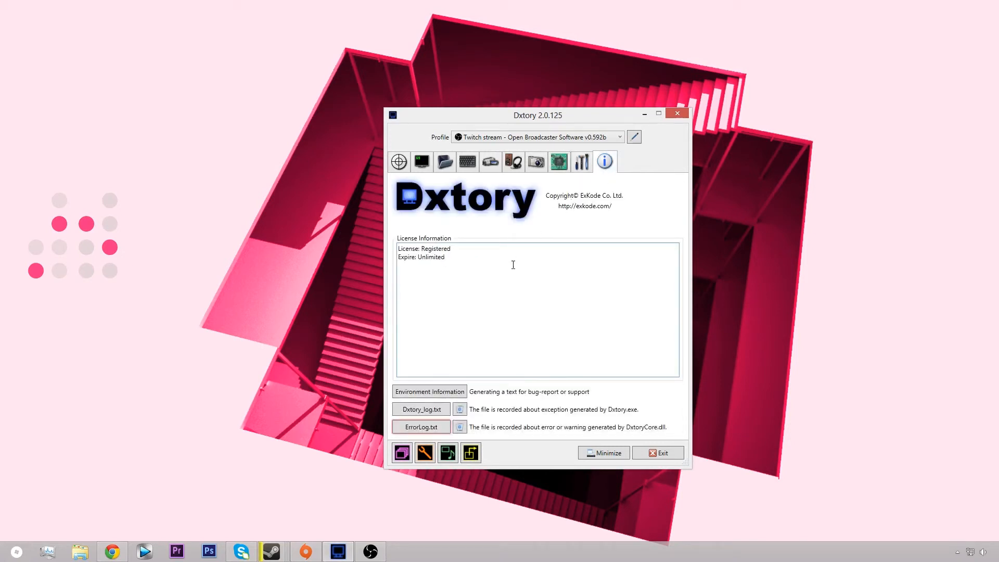
pyautogui.click(402, 156)
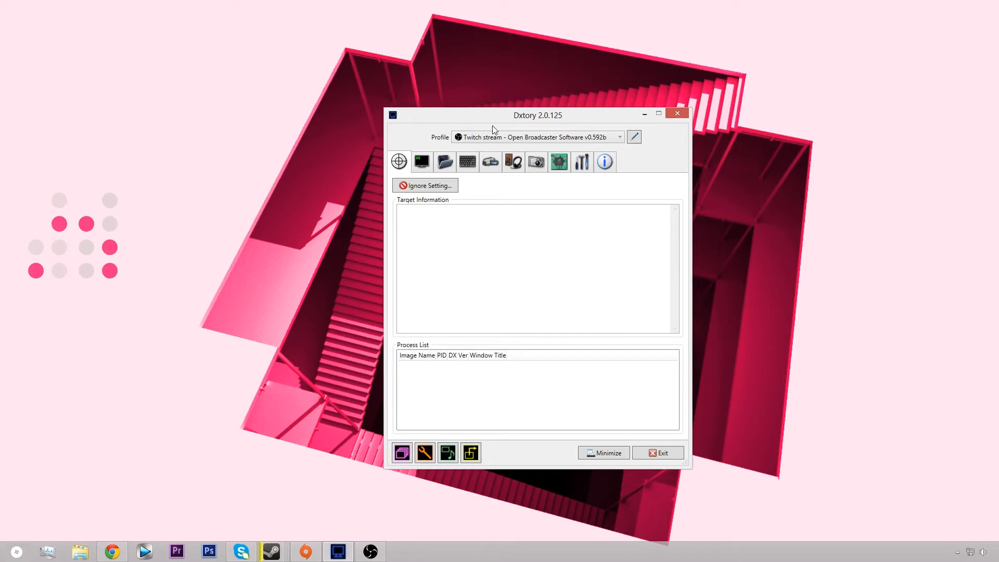
pyautogui.click(493, 163)
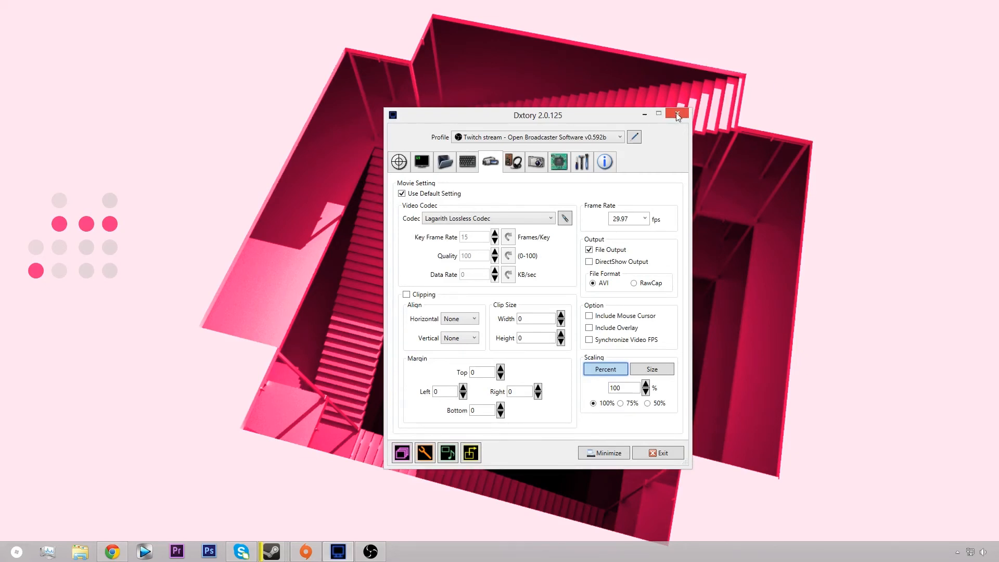
# Step: Minimize Dxtory and switch to Open Broadcaster Software
pyautogui.click(647, 113)
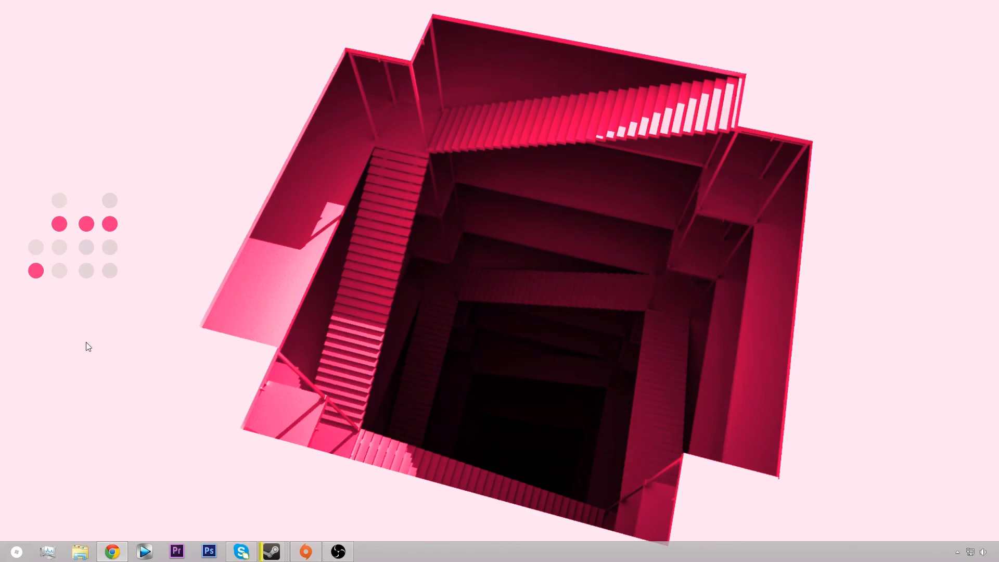
pyautogui.click(334, 549)
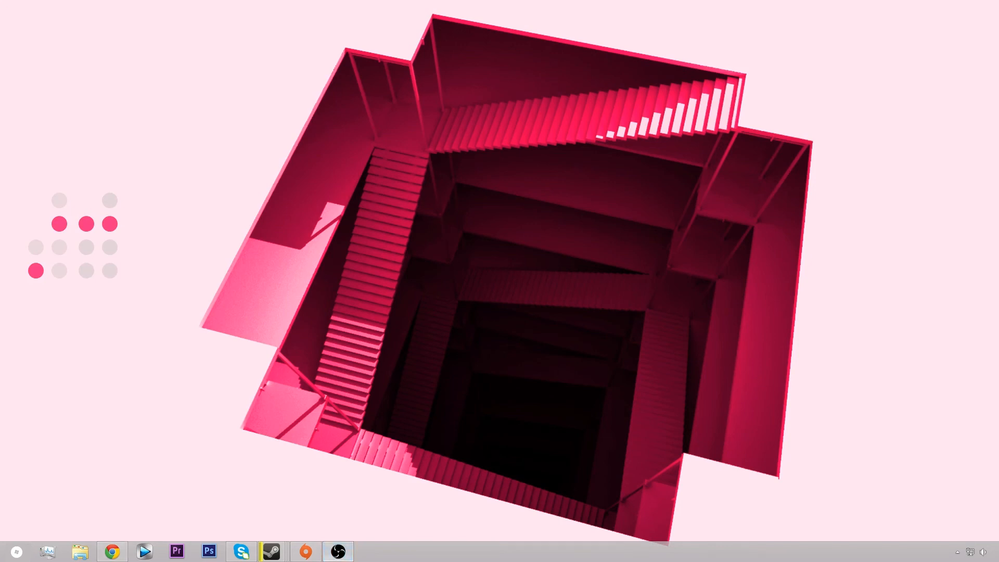